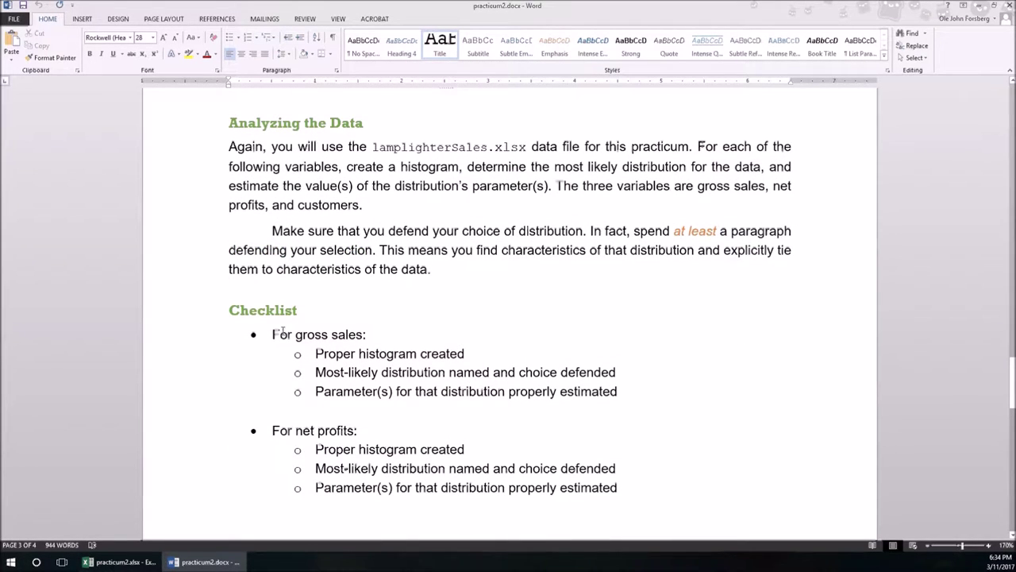
Review the practicum checklist for gross sales, net profits and customers, and switch to the practicum2.xlsx workbook in Excel.
scroll(275, 388, down, 7)
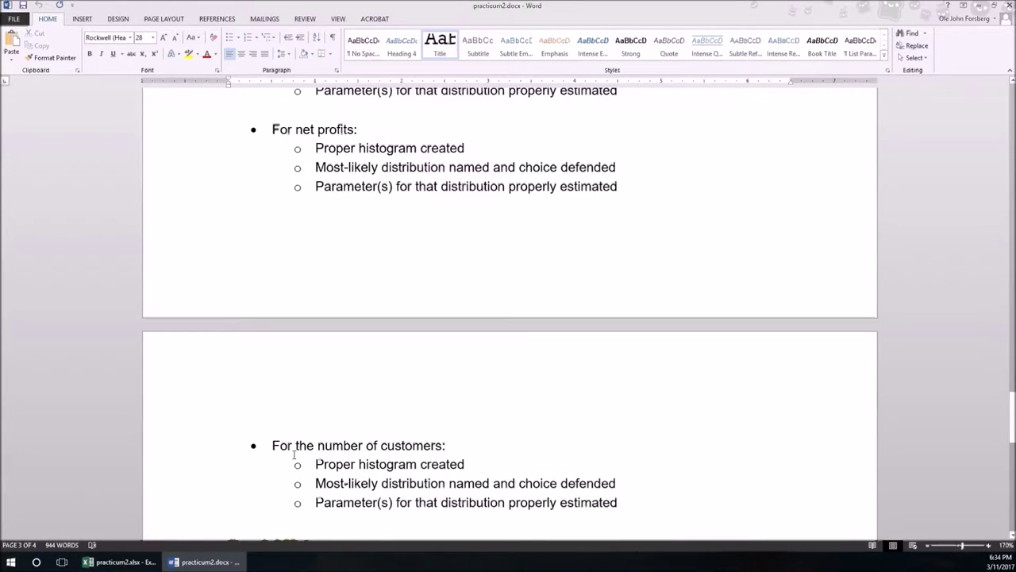
scroll(270, 404, up, 2)
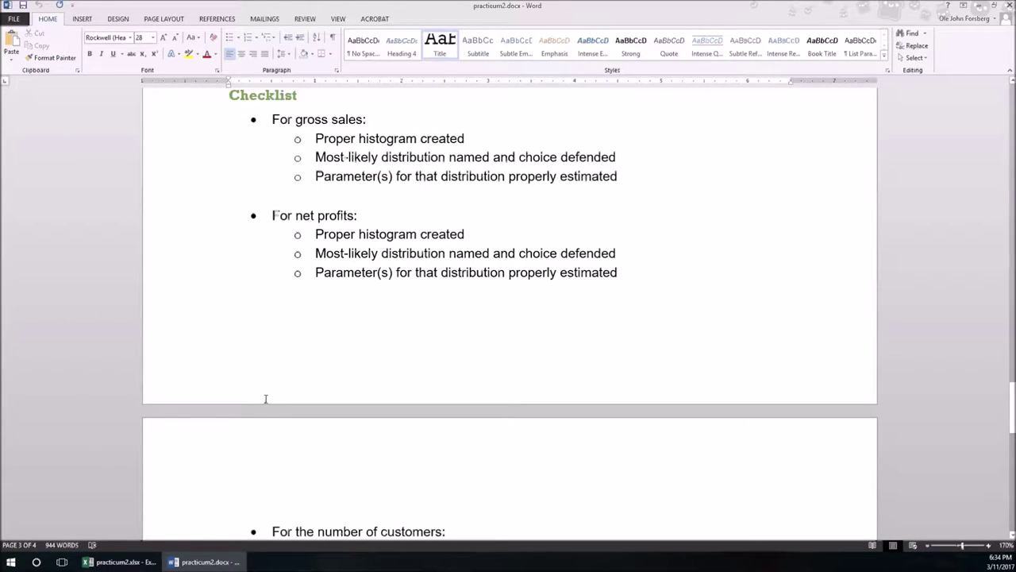
scroll(266, 399, up, 1)
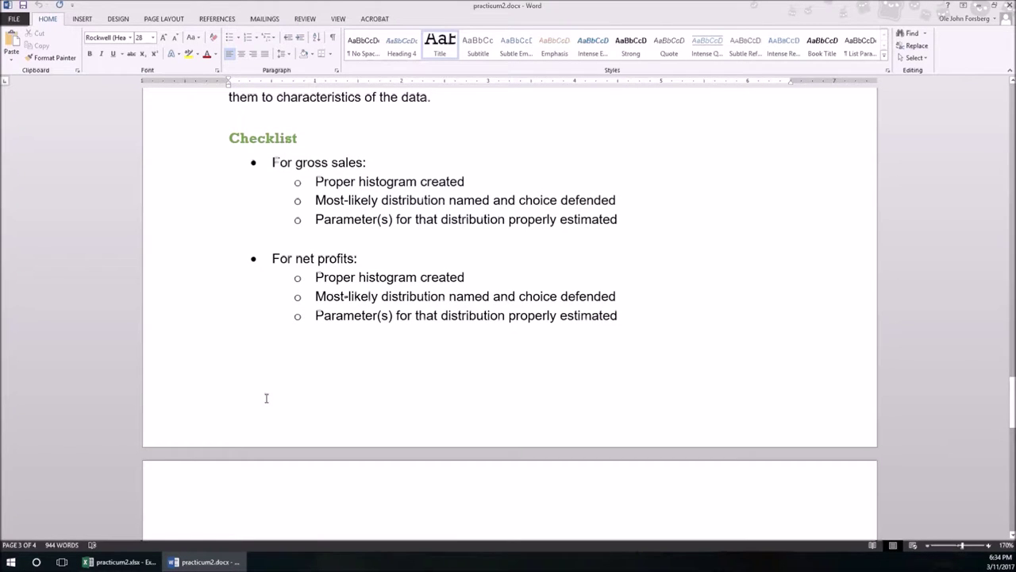
click(979, 6)
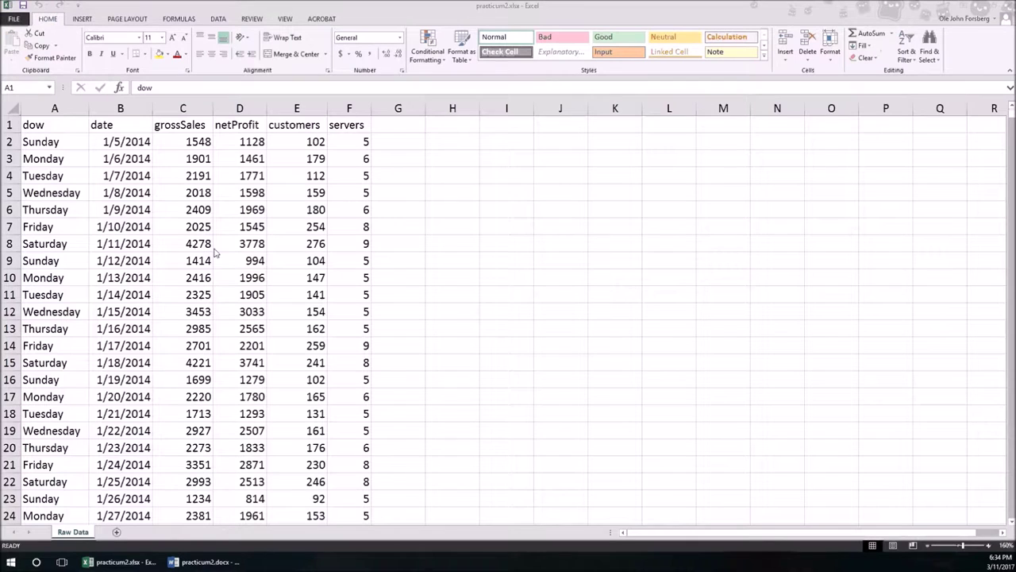
Start a Histogram data analysis with the whole grossSales column ($C:$C) as its input range.
click(189, 108)
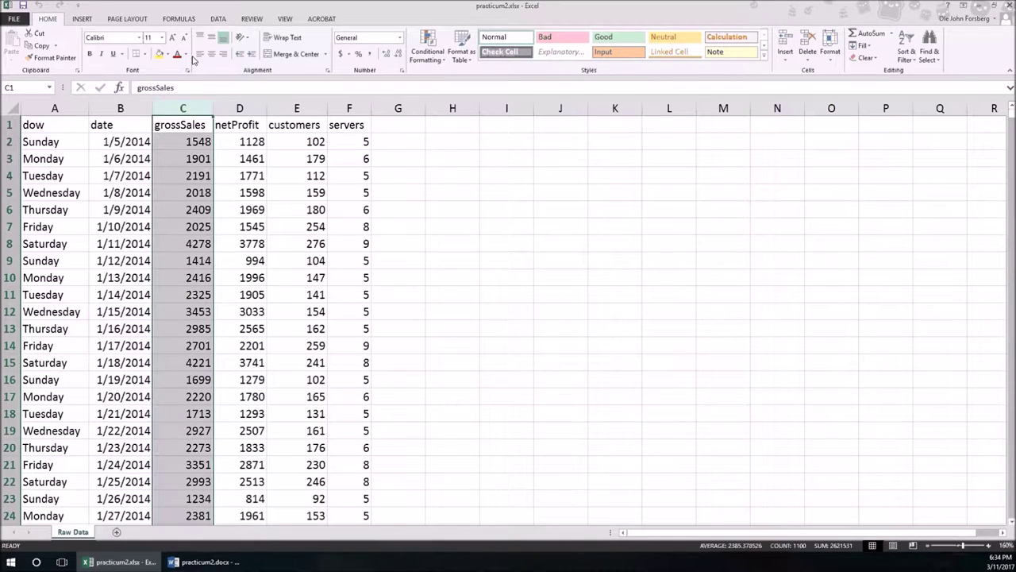
click(216, 20)
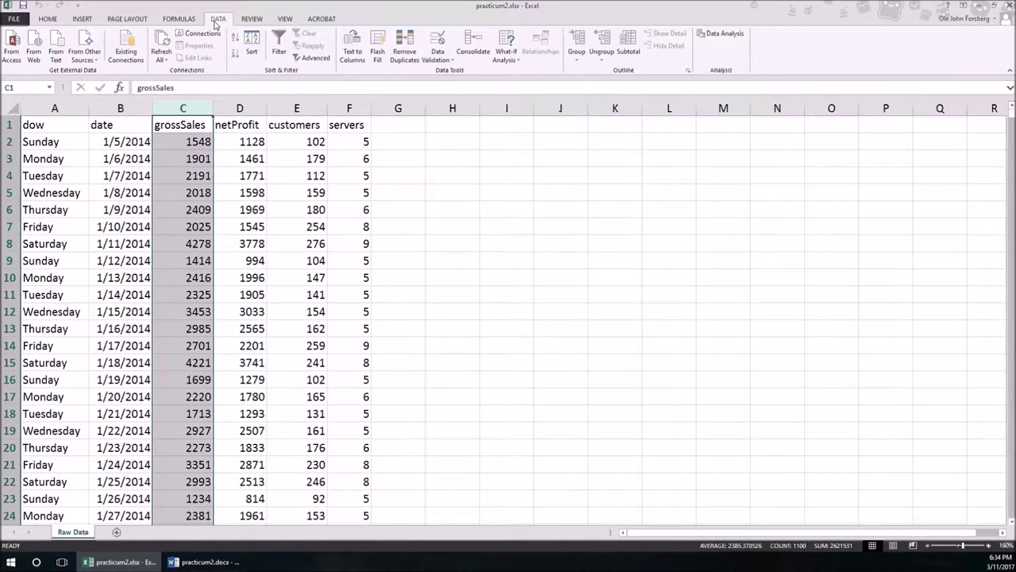
click(738, 37)
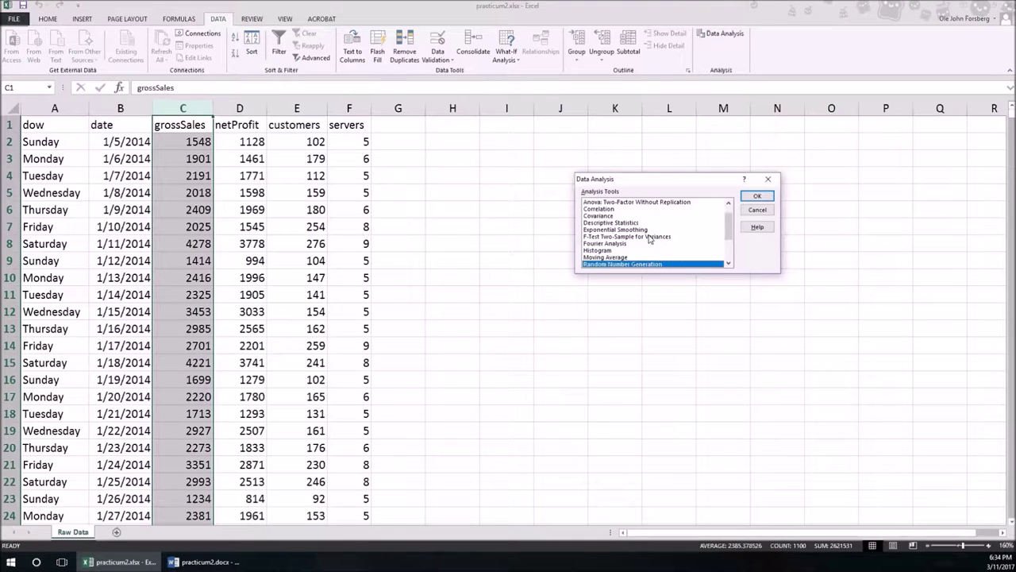
double_click(612, 251)
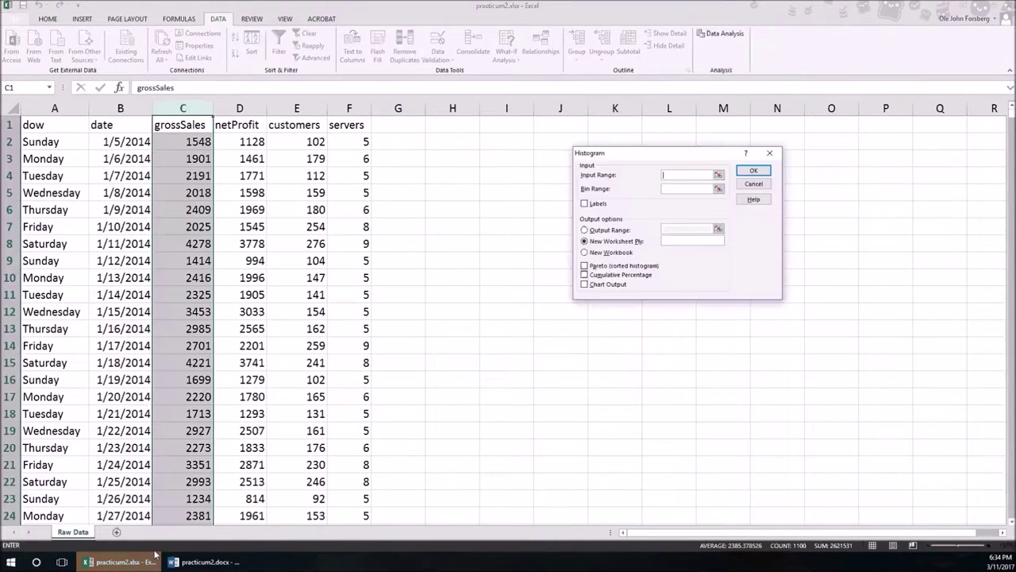
click(718, 175)
click(180, 125)
scroll(211, 279, down, 20)
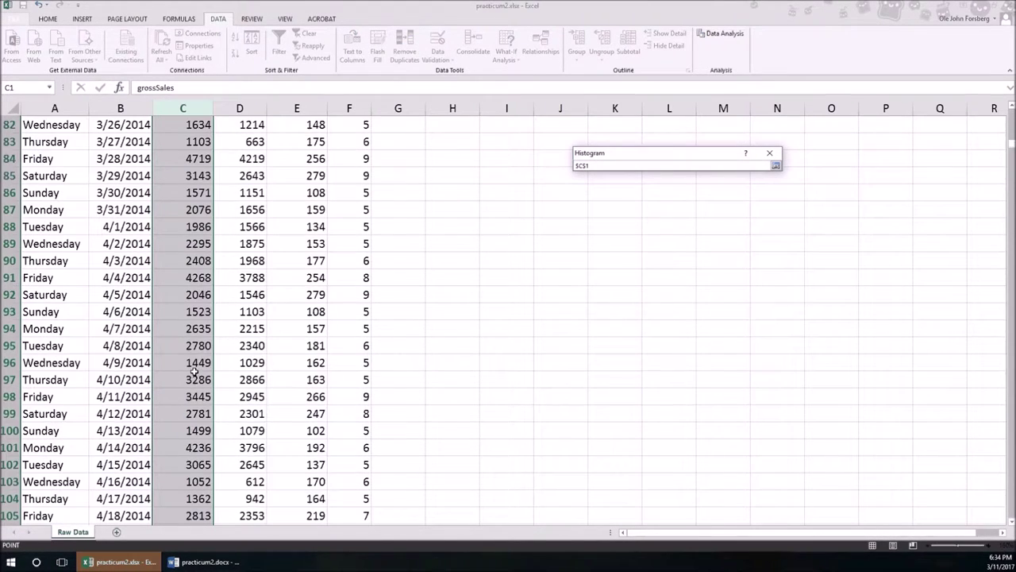
scroll(192, 371, down, 9)
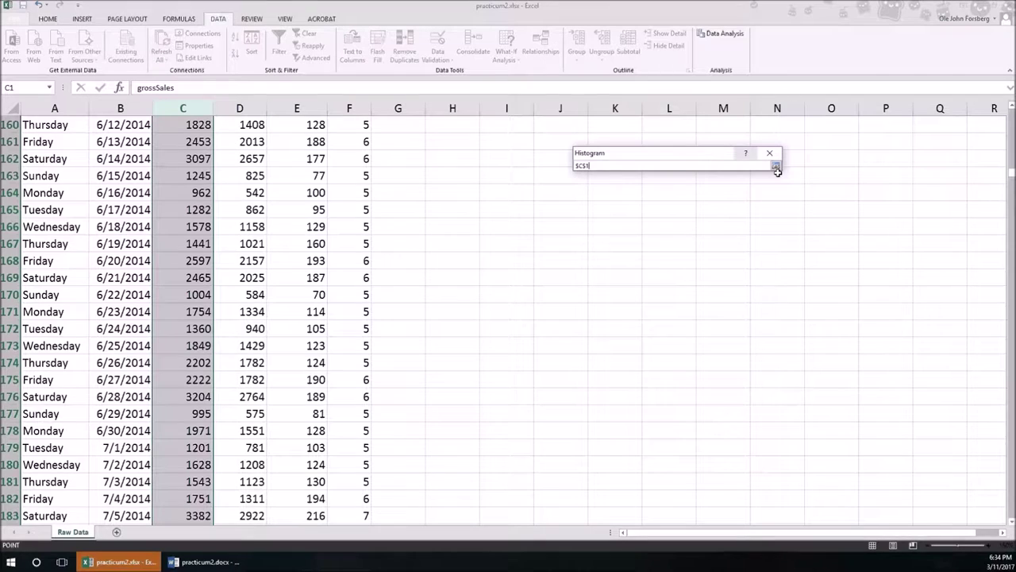
click(187, 108)
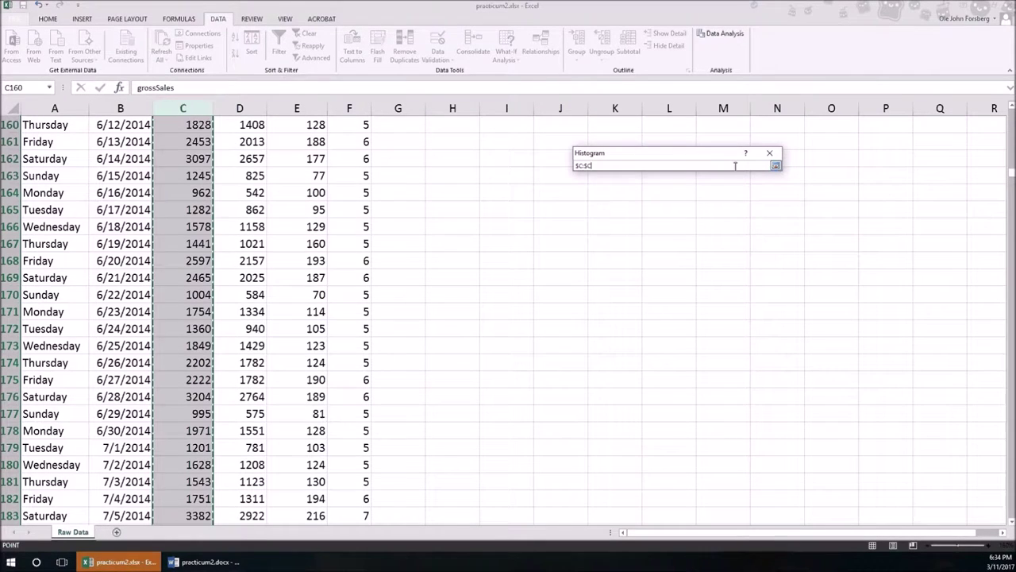
click(775, 165)
Turn on Labels and Chart Output for the histogram and generate it on a new worksheet.
click(605, 205)
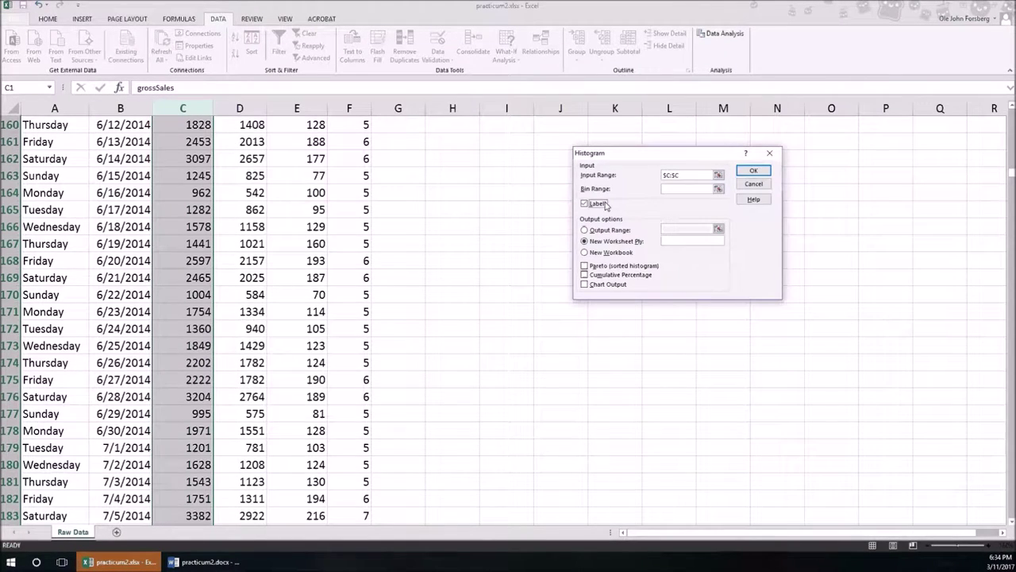
click(605, 285)
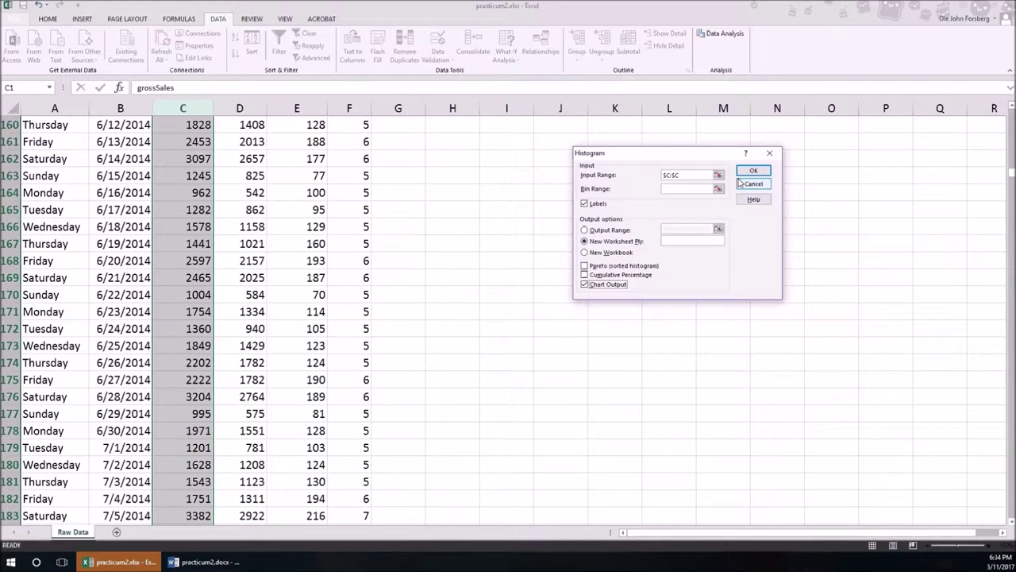
click(754, 171)
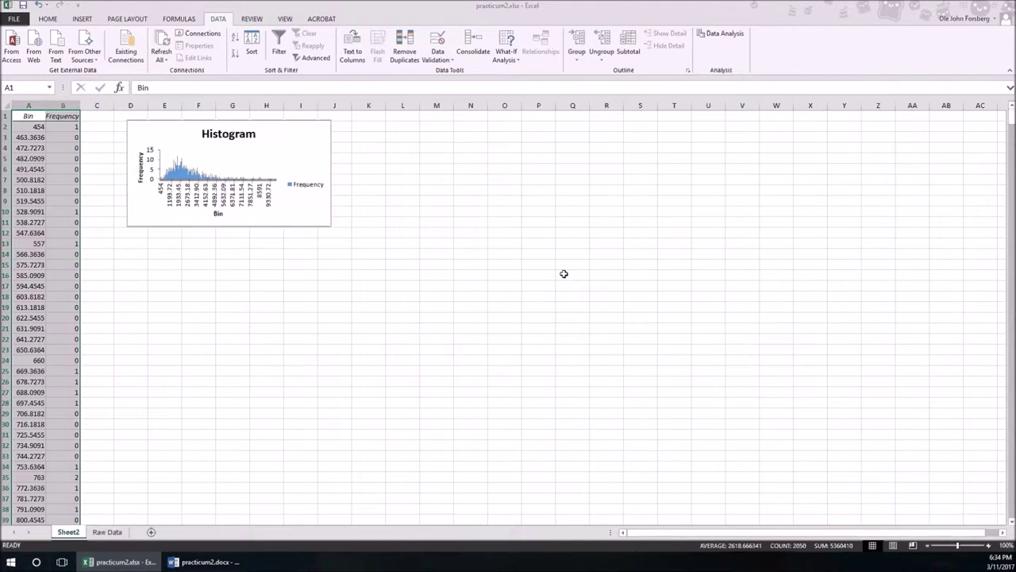
Move the new histogram sheet after Raw Data and rename it "Gross Sales".
mouse_move(115, 531)
mouse_down()
mouse_move(131, 532)
mouse_move(112, 532)
mouse_move(113, 522)
mouse_up()
double_click(113, 524)
text(Gros)
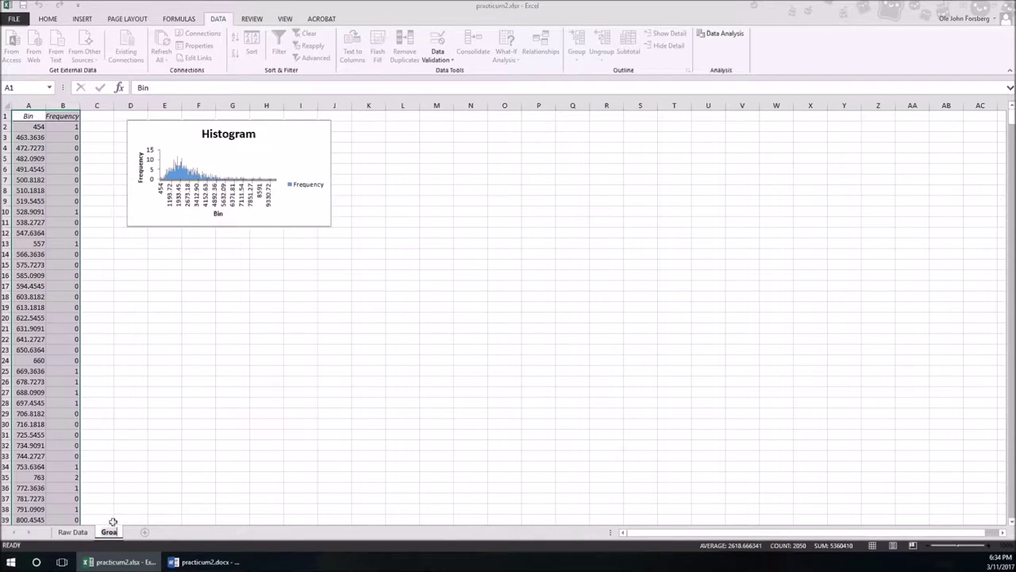
text(s Sales)
key(Return)
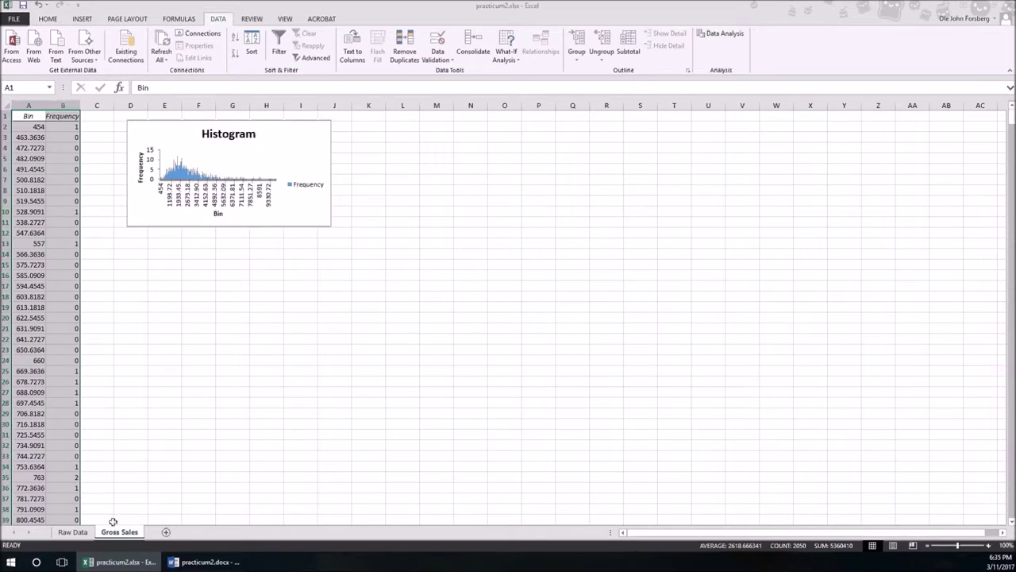
Enlarge the histogram chart to span about columns D to R and rows 2 to 31, and delete its legend and title.
click(334, 205)
drag(332, 227, 607, 439)
click(566, 291)
key(Delete)
click(373, 135)
key(Delete)
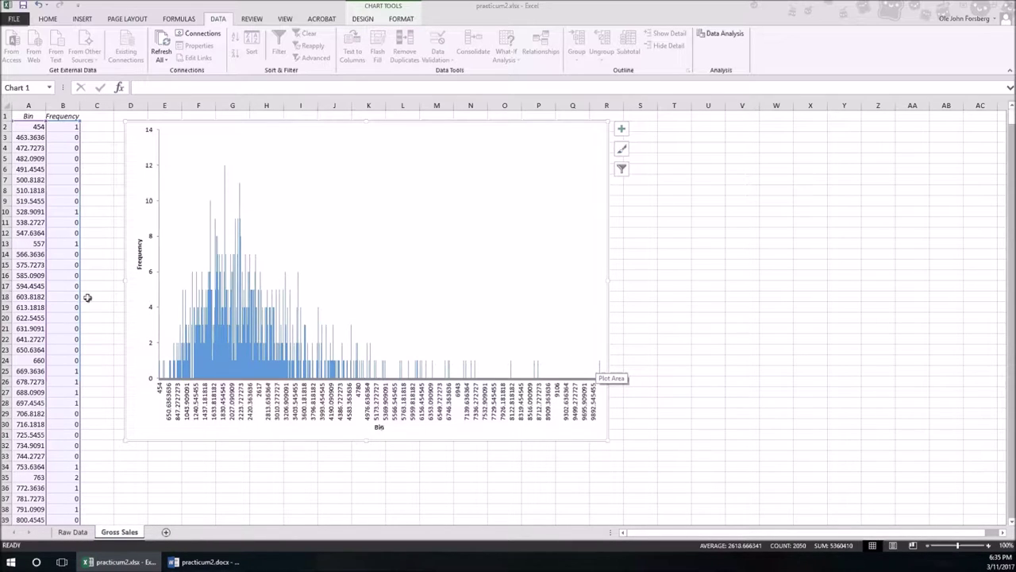
click(33, 147)
key(ctrl+a)
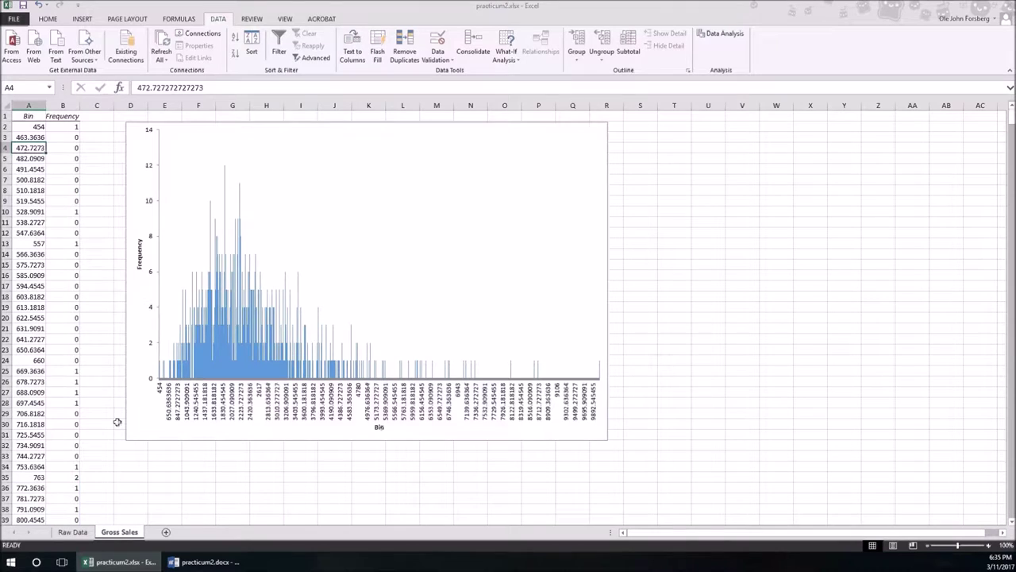
Look over the grossSales values up to the top of the Raw Data sheet and examine the Gross Sales histogram's shape.
click(75, 535)
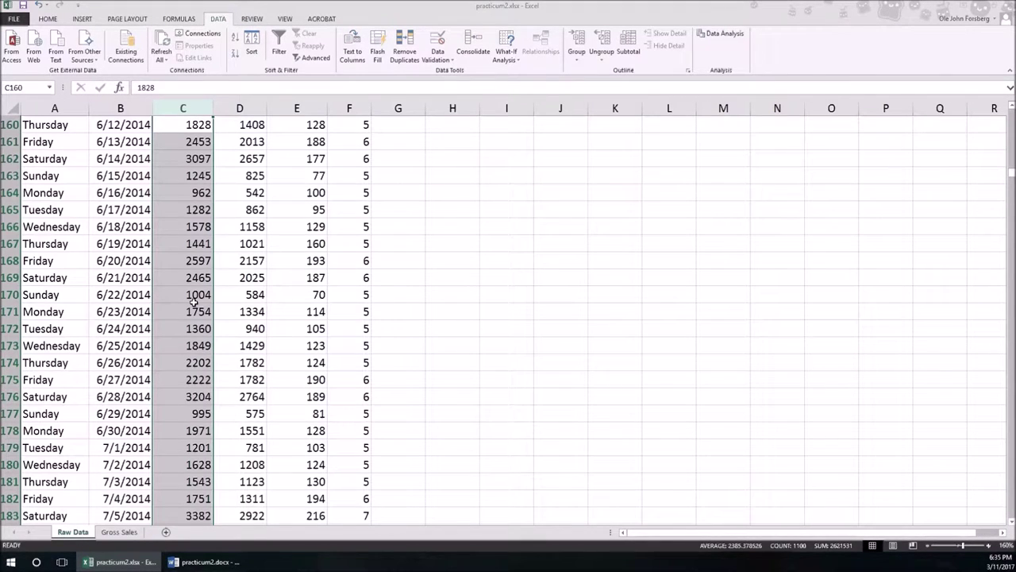
scroll(193, 302, up, 20)
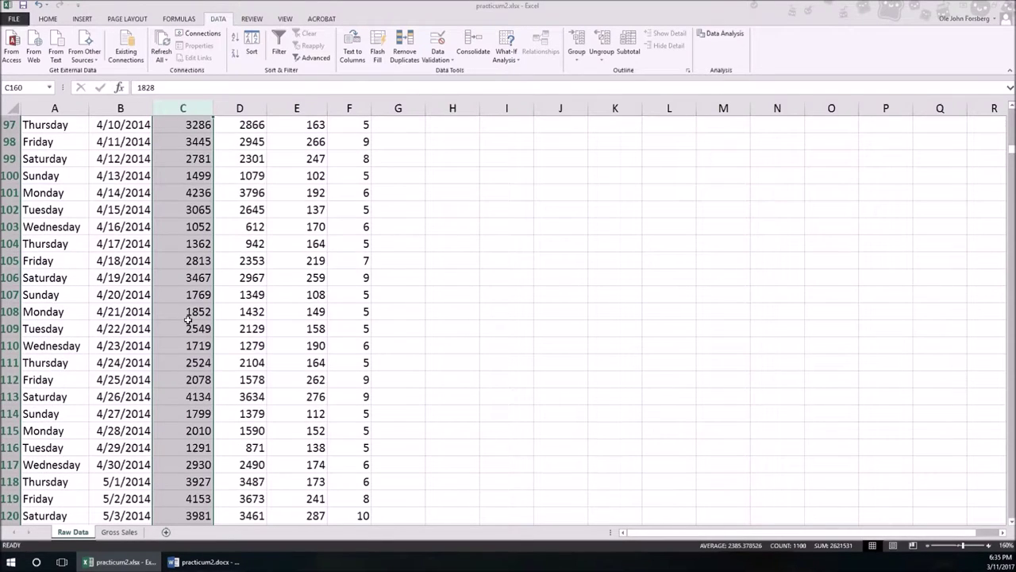
scroll(188, 320, up, 17)
click(186, 321)
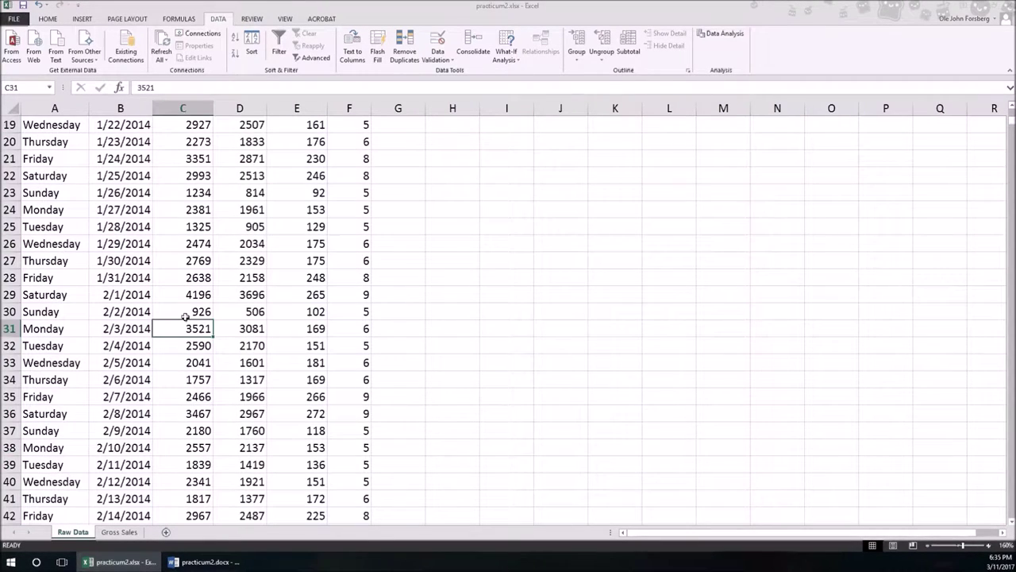
key(ctrl+Up)
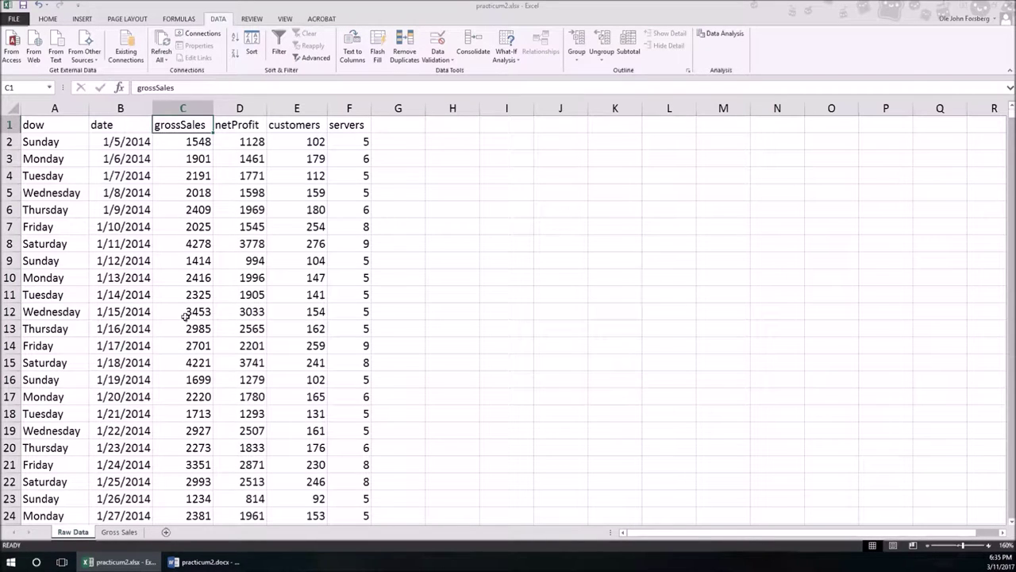
click(119, 531)
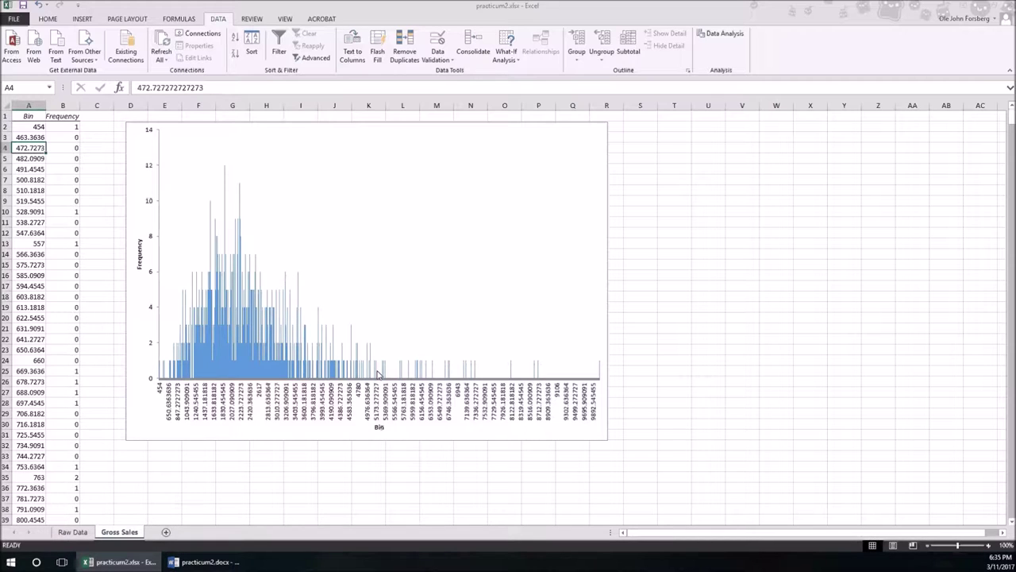
mouse_move(378, 373)
Enter the labels "mean" in T5 and "stdev" in T6, beside the Gross Sales histogram.
click(681, 157)
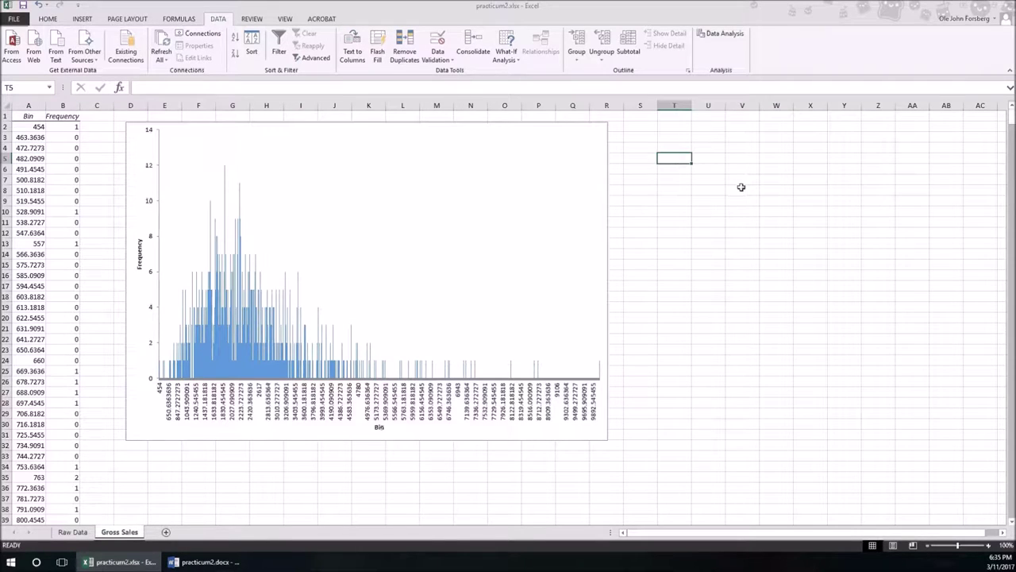
text(mean)
key(Return)
text(stdev)
key(Return)
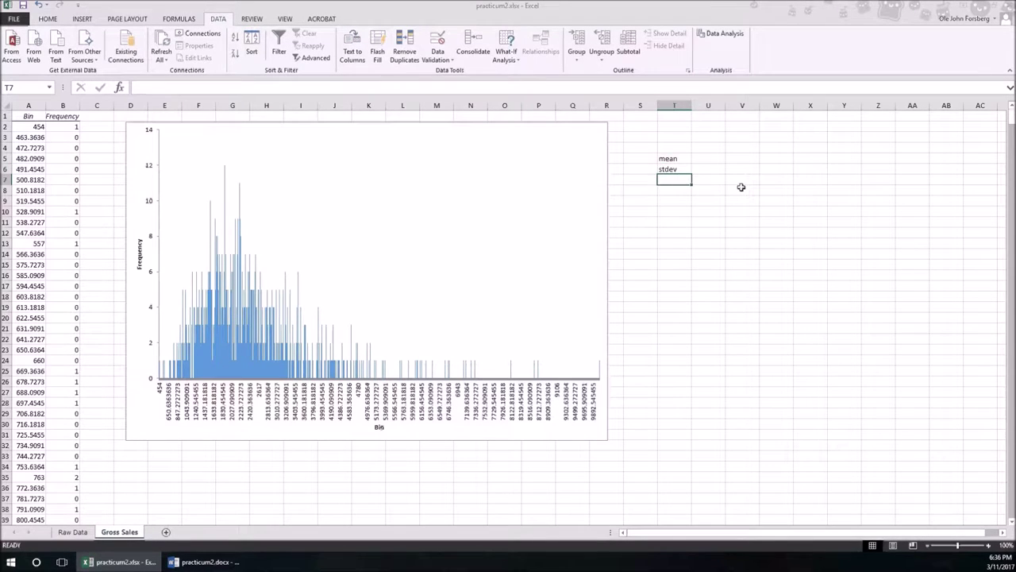
Calculate the mean of gross sales in U5 with =AVERAGE('Raw Data'!C:C).
key(Up)
key(Right)
key(Up)
text(=A)
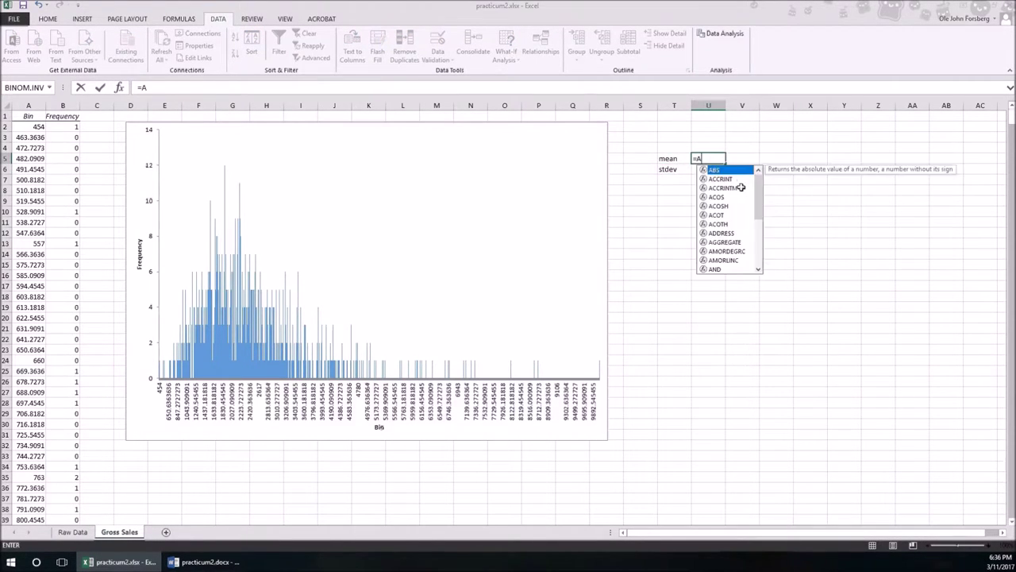
text(VERAGE()
click(73, 532)
click(191, 108)
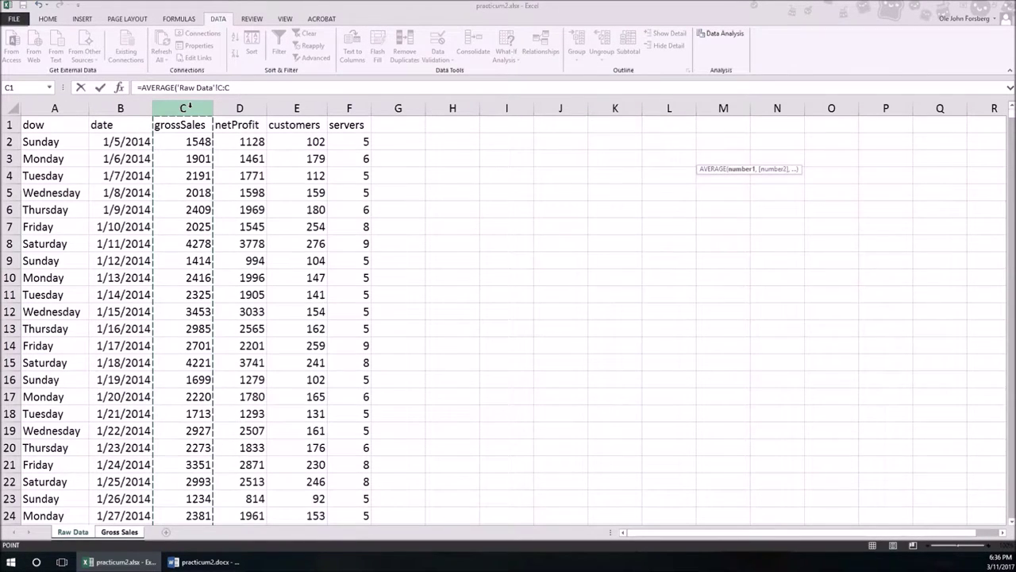
key(Return)
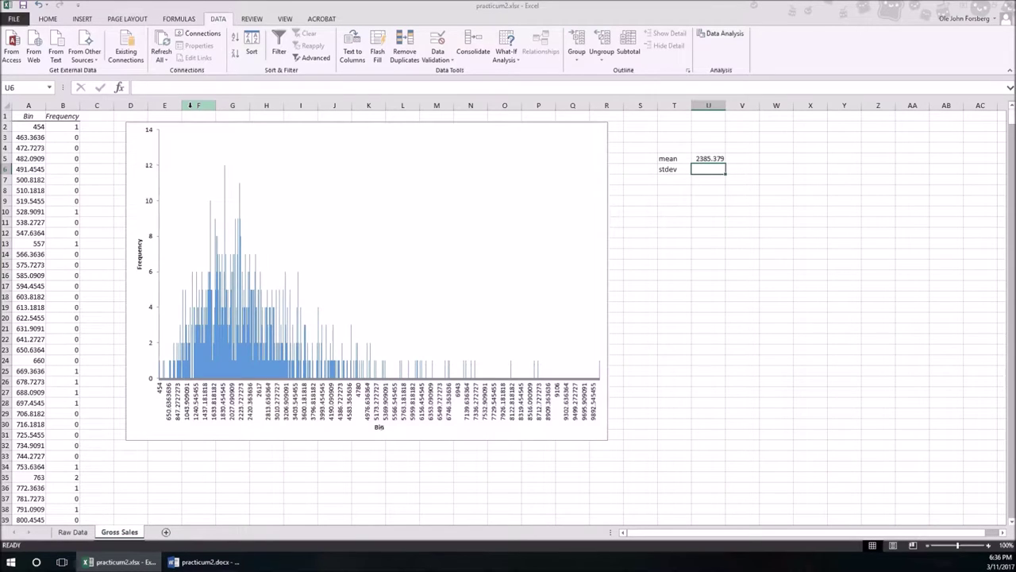
Reduce the mean in U5 to zero displayed decimal places.
key(Up)
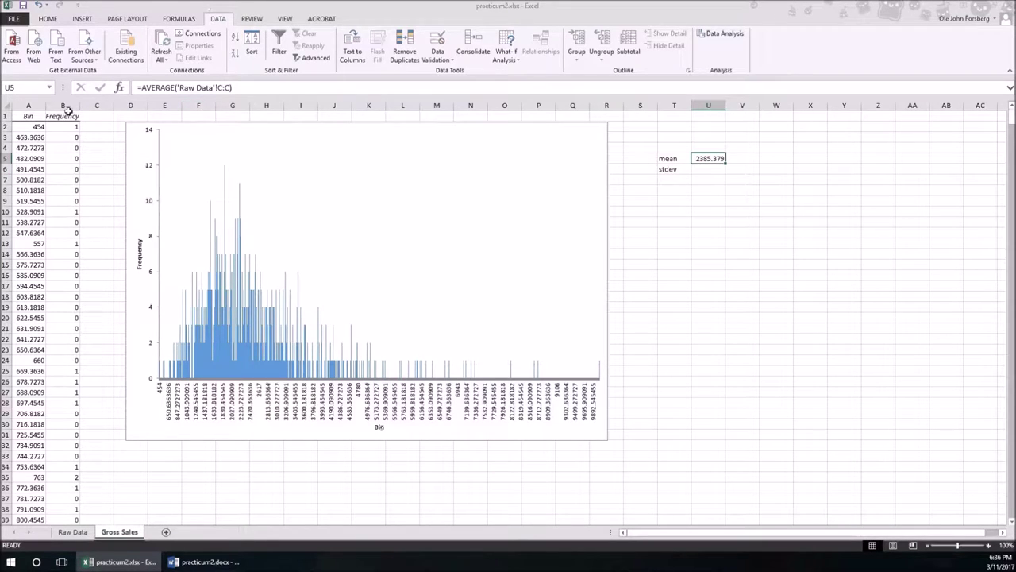
click(46, 21)
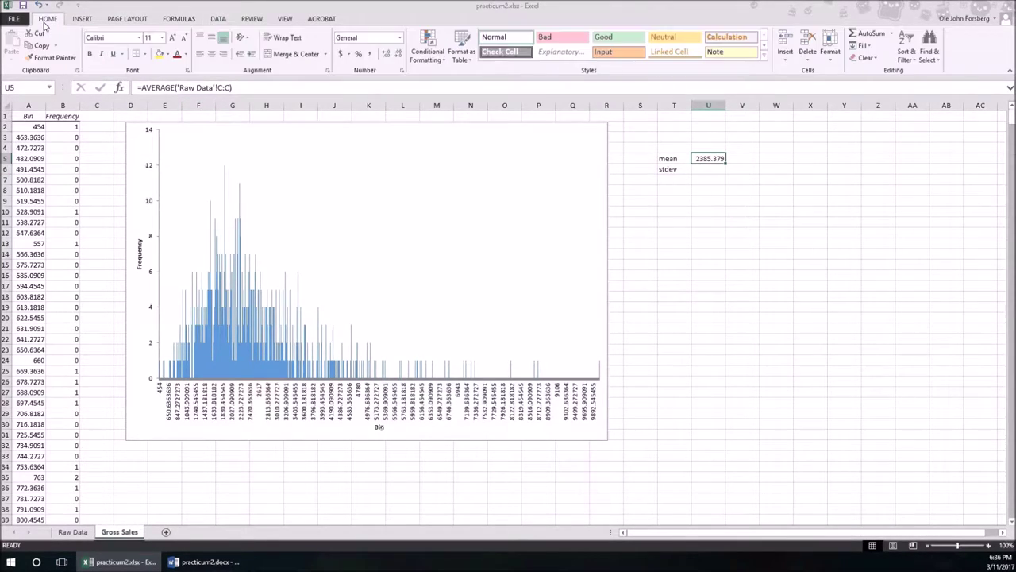
click(395, 54)
click(396, 54)
click(395, 54)
Calculate the sample standard deviation of gross sales in U6 with =STDEV.S('Raw Data'!C:C).
click(711, 177)
text(=)
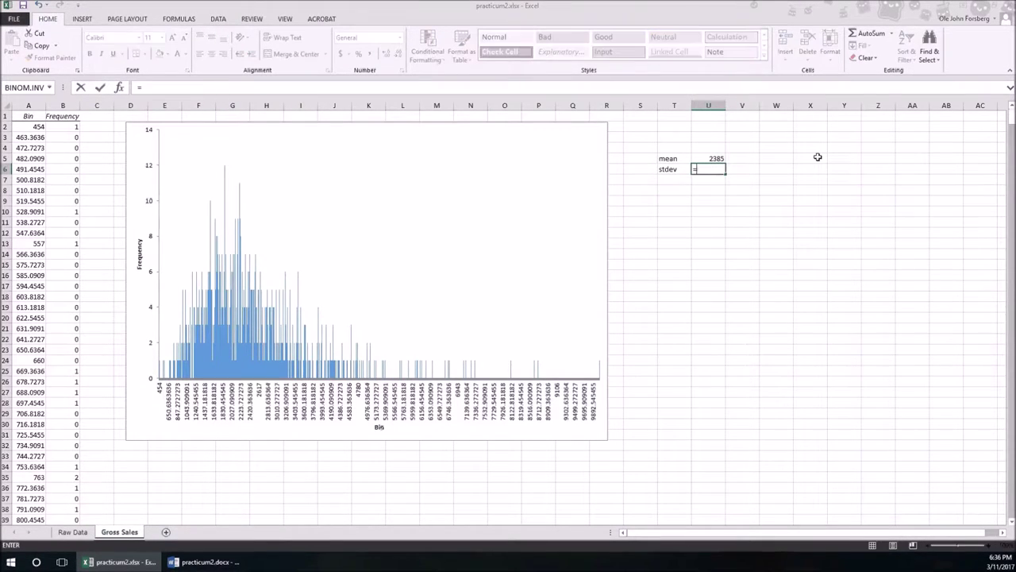
text(stdev.s)
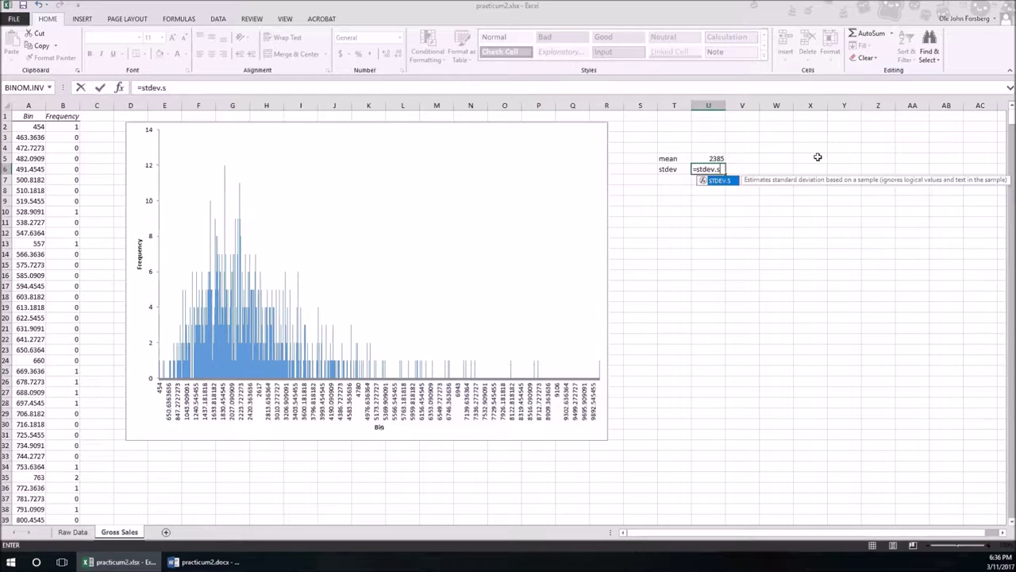
text(()
click(73, 531)
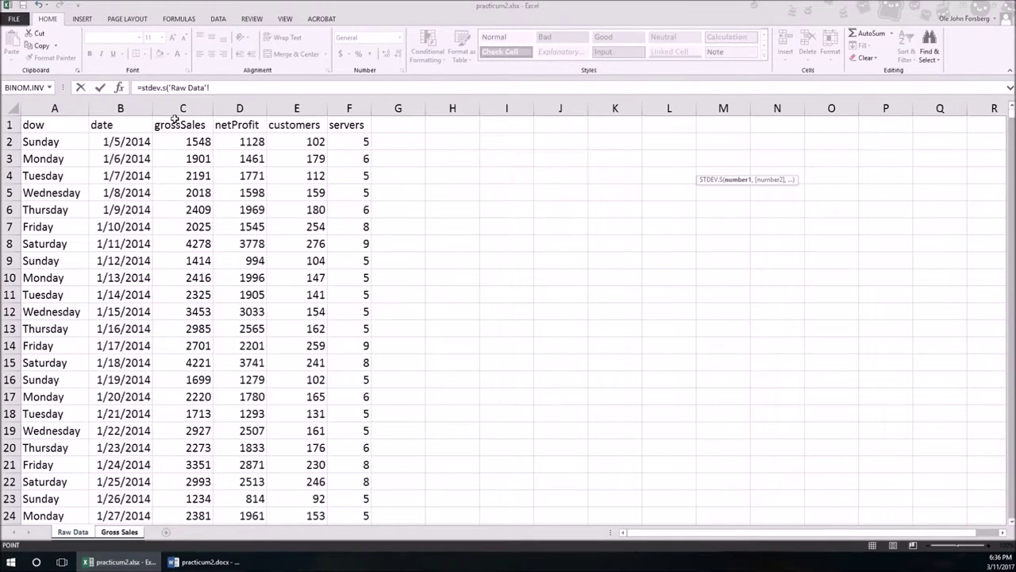
click(181, 108)
key(Return)
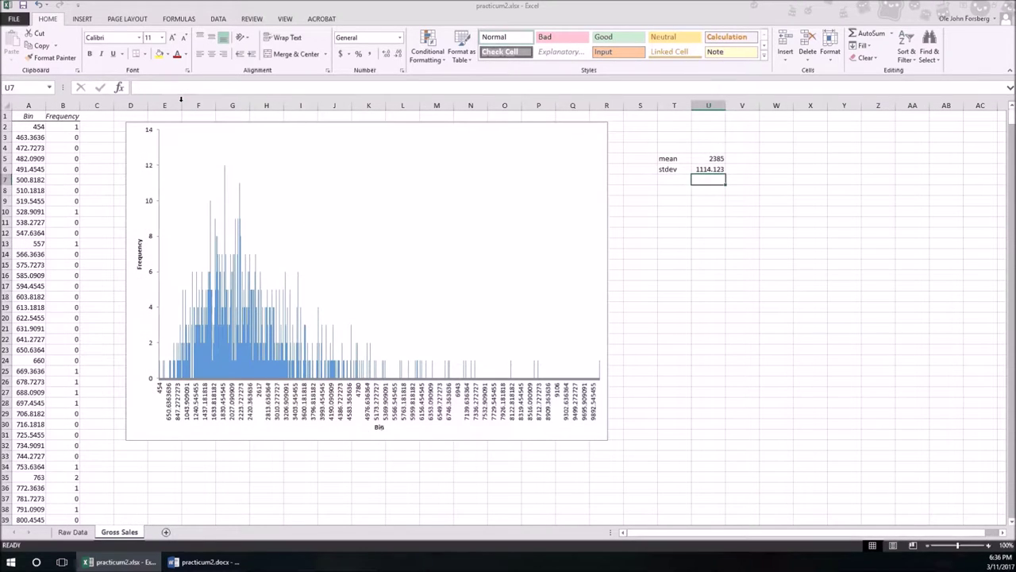
key(Up)
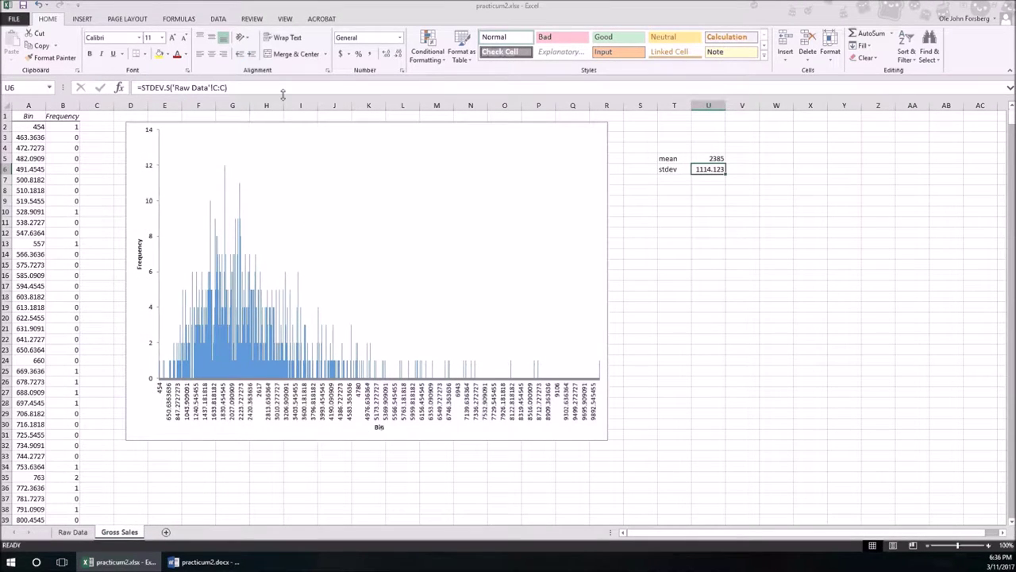
Reduce the standard deviation of gross sales in U6 to zero displayed decimal places.
click(397, 53)
click(397, 53)
click(397, 53)
click(767, 230)
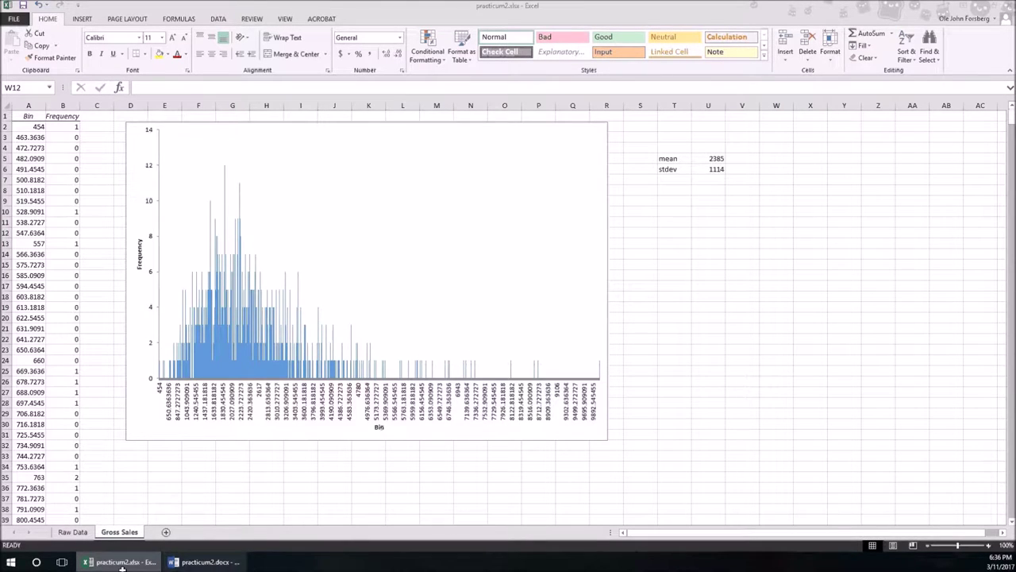
Generate a Histogram with chart output on a new worksheet from the netProfit column of Raw Data, using input range $D:$D with labels.
click(71, 532)
click(70, 533)
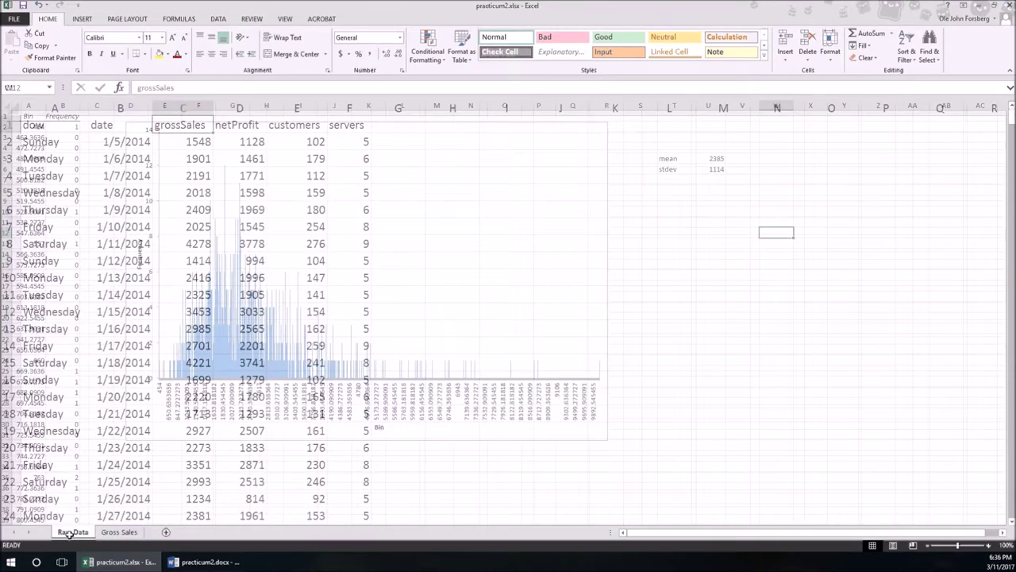
click(230, 113)
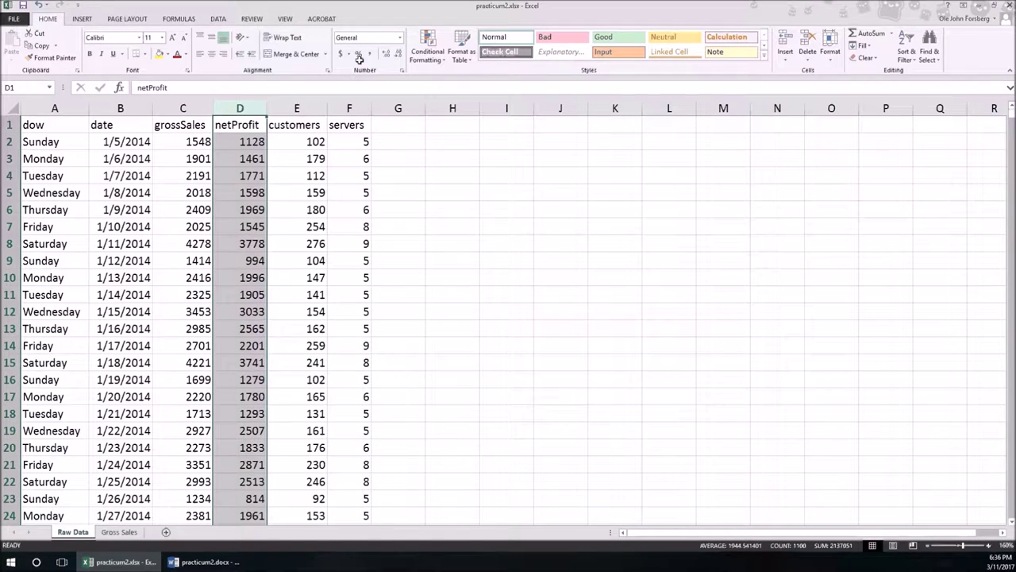
click(220, 18)
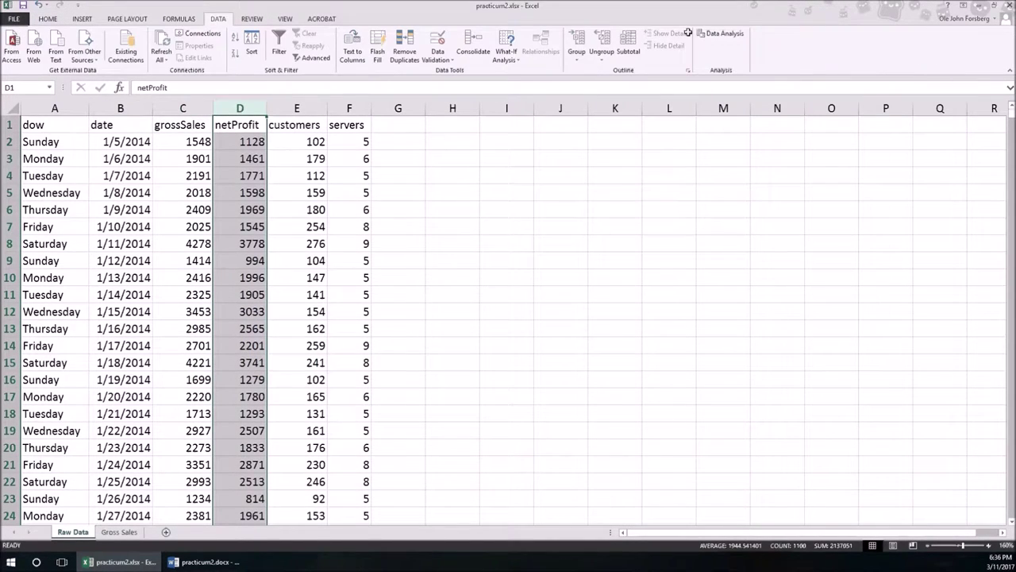
click(717, 31)
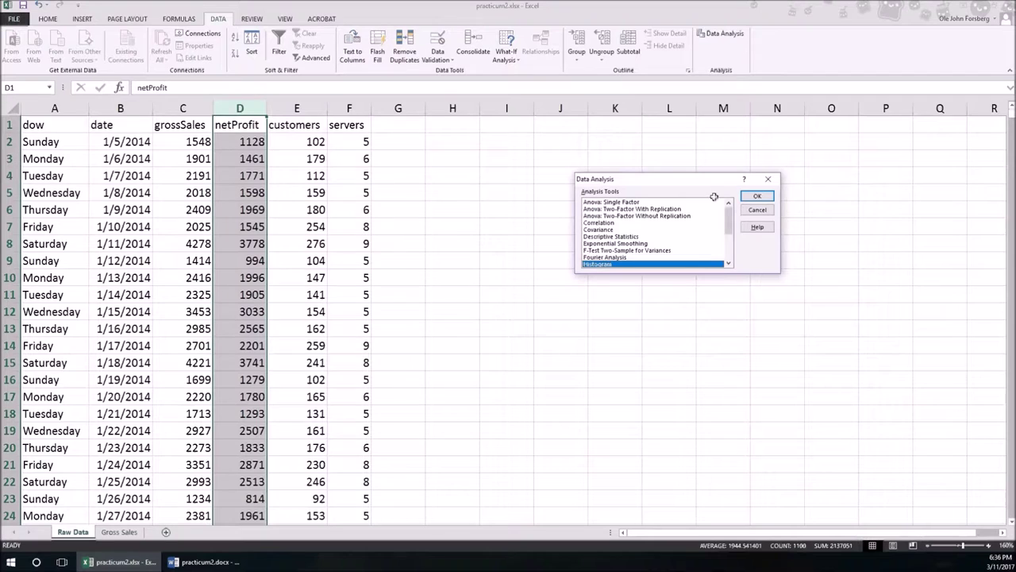
click(759, 195)
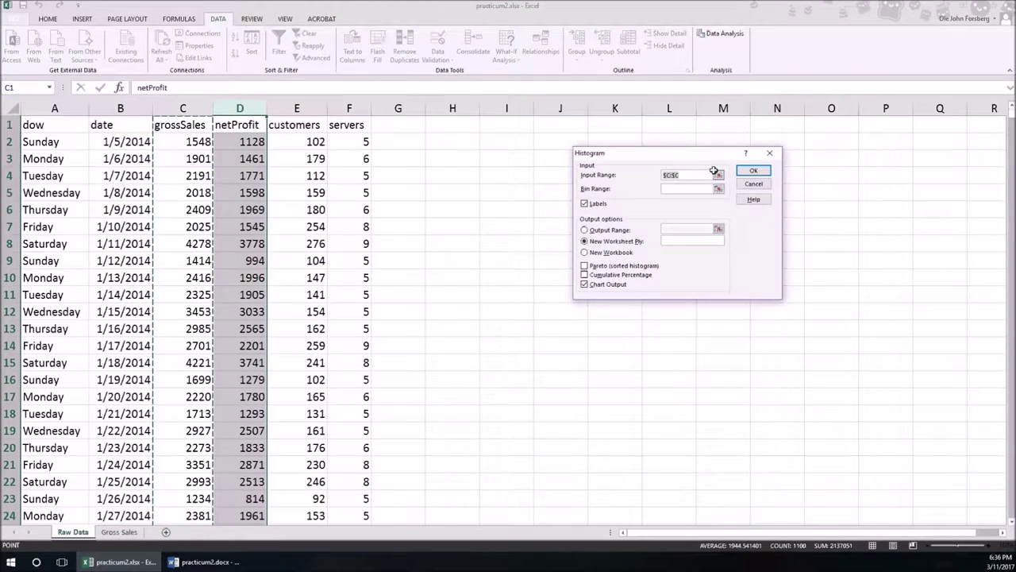
click(718, 173)
click(240, 108)
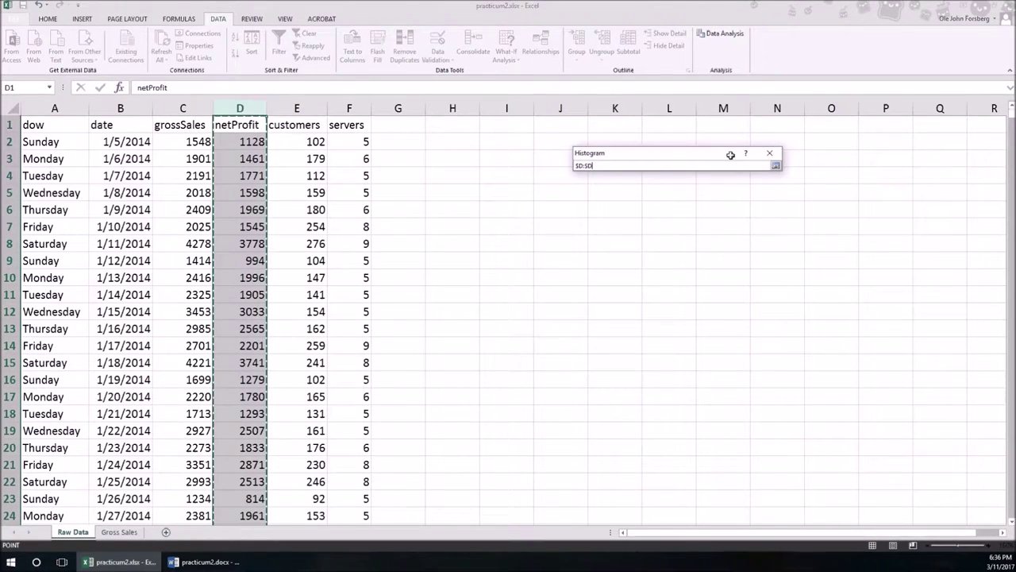
click(775, 164)
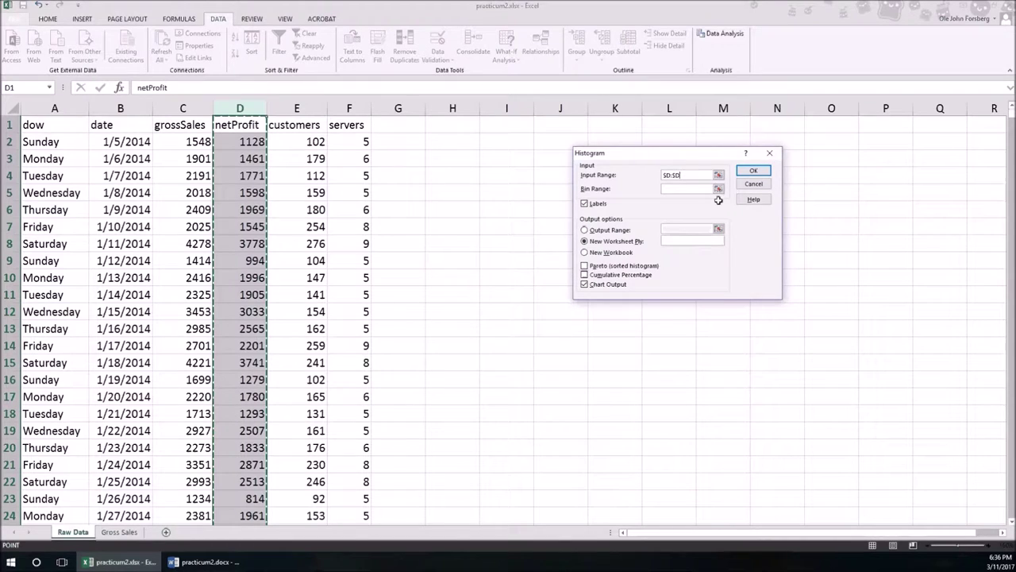
click(756, 173)
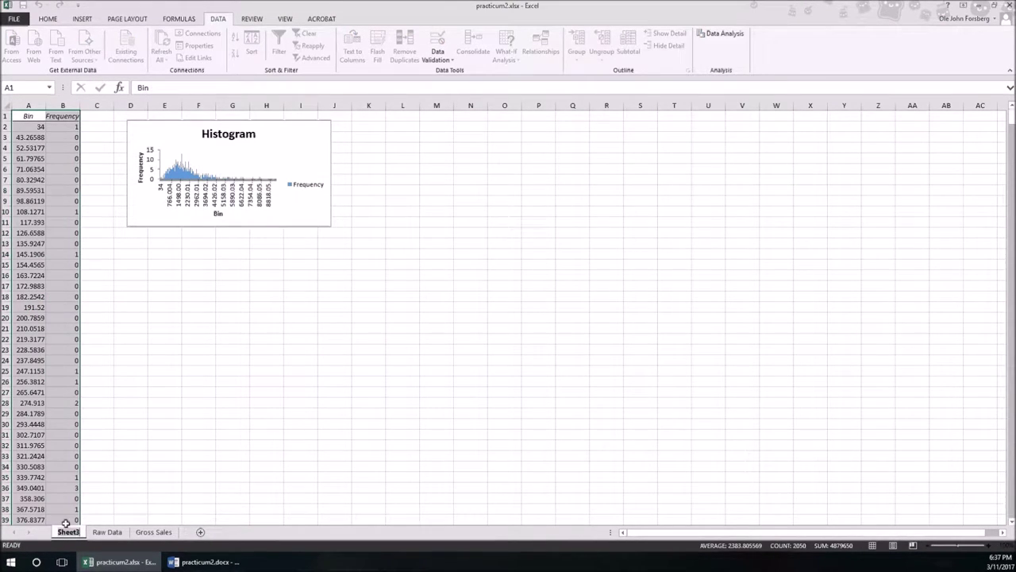
Rename the new histogram sheet as Net Profit and move it after the Gross Sales sheet.
double_click(67, 531)
text(Net Profit)
key(Return)
drag(68, 526, 204, 529)
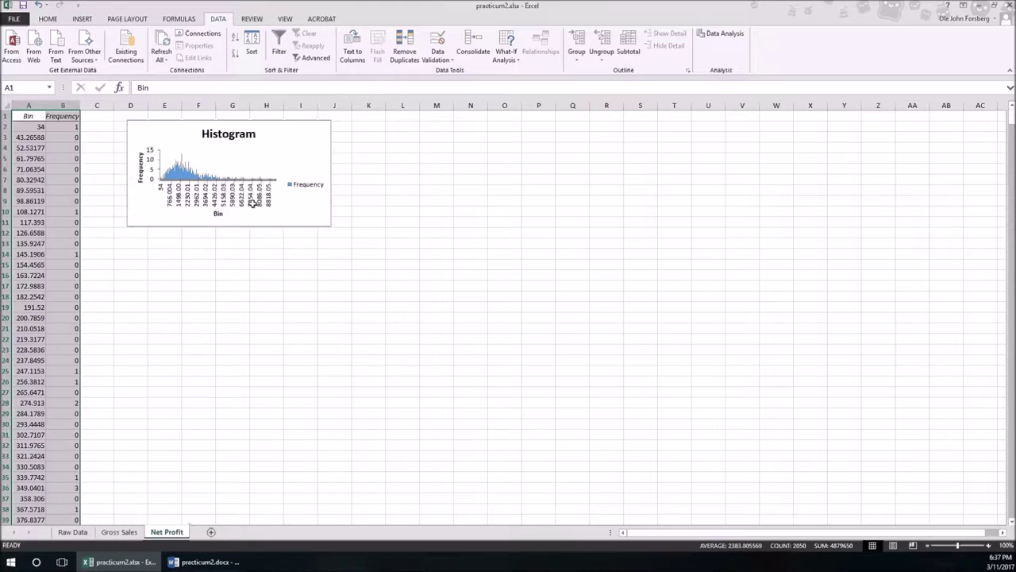
Enlarge the Net Profit histogram to span about columns D to U, and delete its legend and title.
click(331, 224)
drag(331, 224, 706, 461)
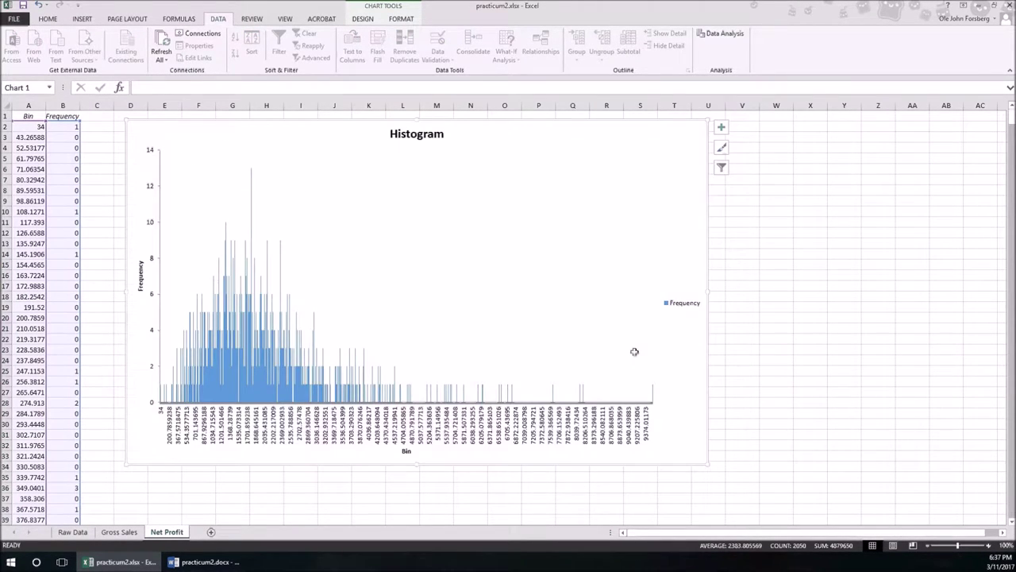
click(677, 296)
key(Delete)
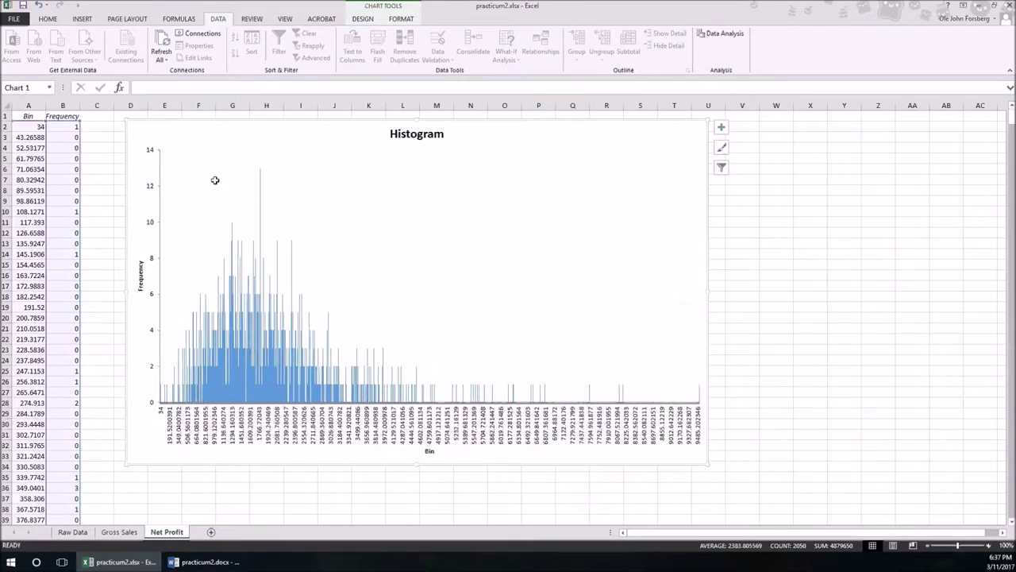
click(433, 140)
key(Delete)
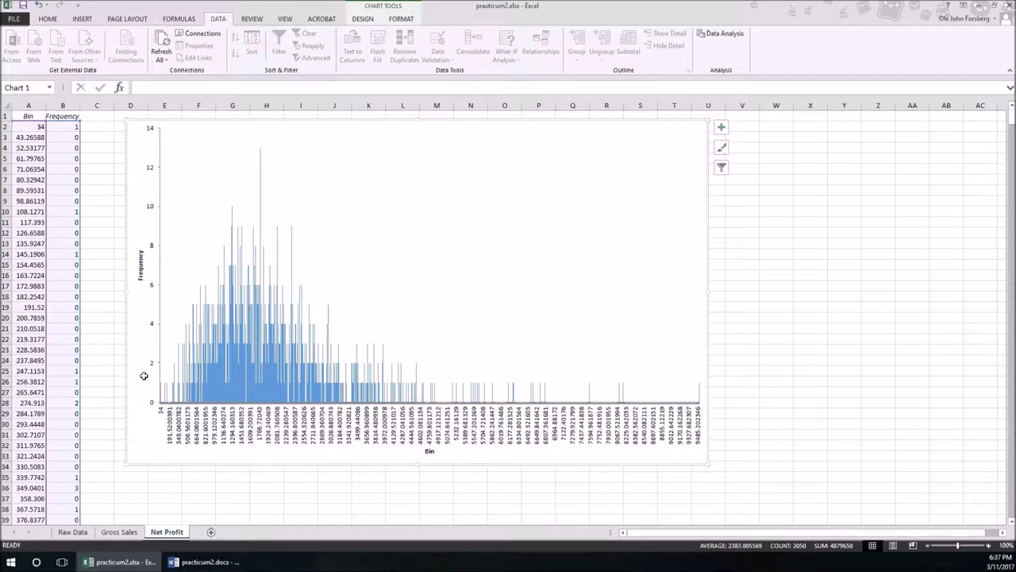
Enter the labels "mean" in W4 and "stdev" in W5, beside the Net Profit histogram.
click(802, 148)
click(786, 148)
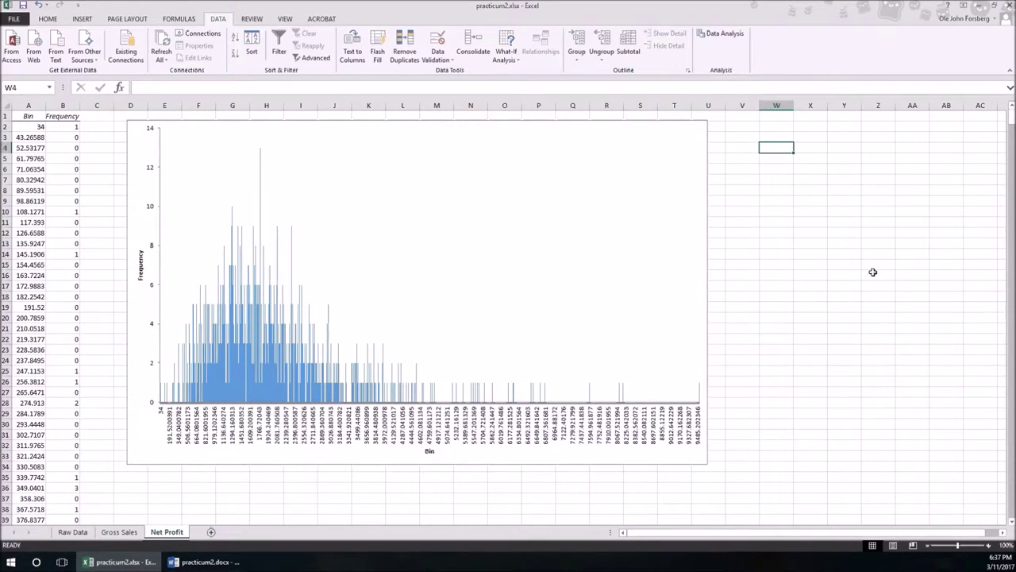
text(mean)
key(Return)
text(stdev)
key(Return)
Calculate the mean of net profit in X4 with =AVERAGE('Raw Data'!D:D).
key(Right)
key(Up)
key(Up)
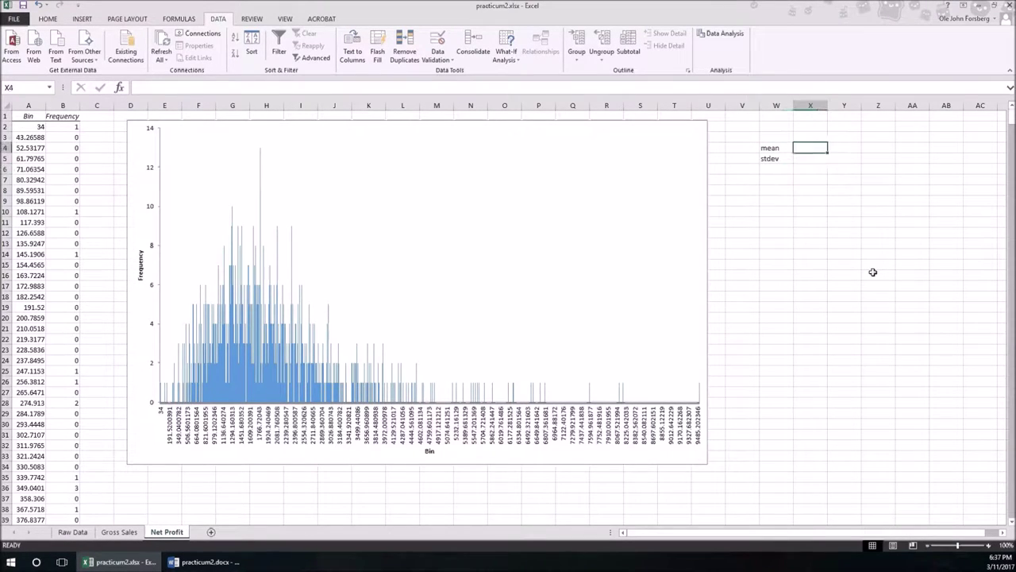
text(=AVERAGE()
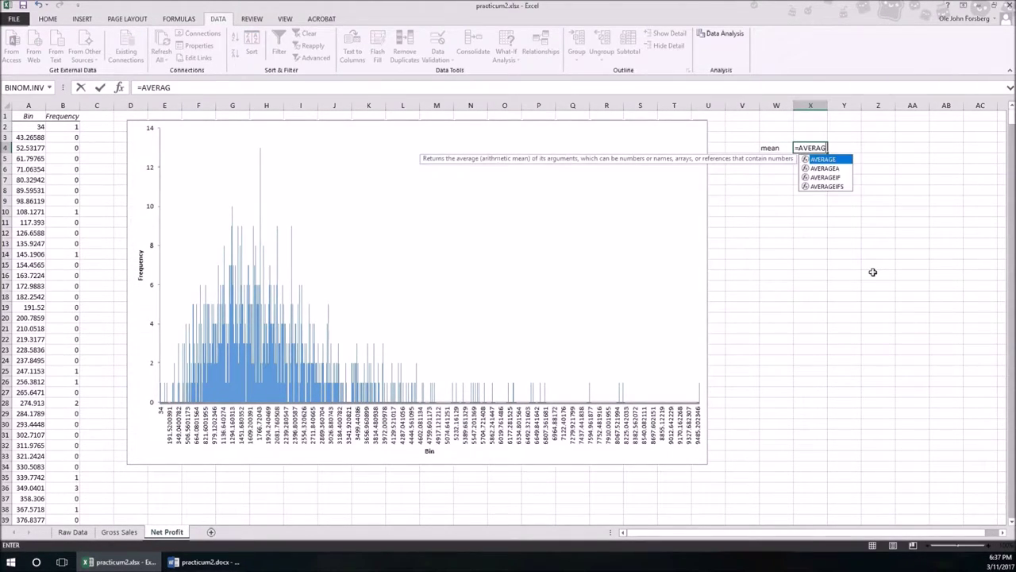
click(73, 531)
click(241, 109)
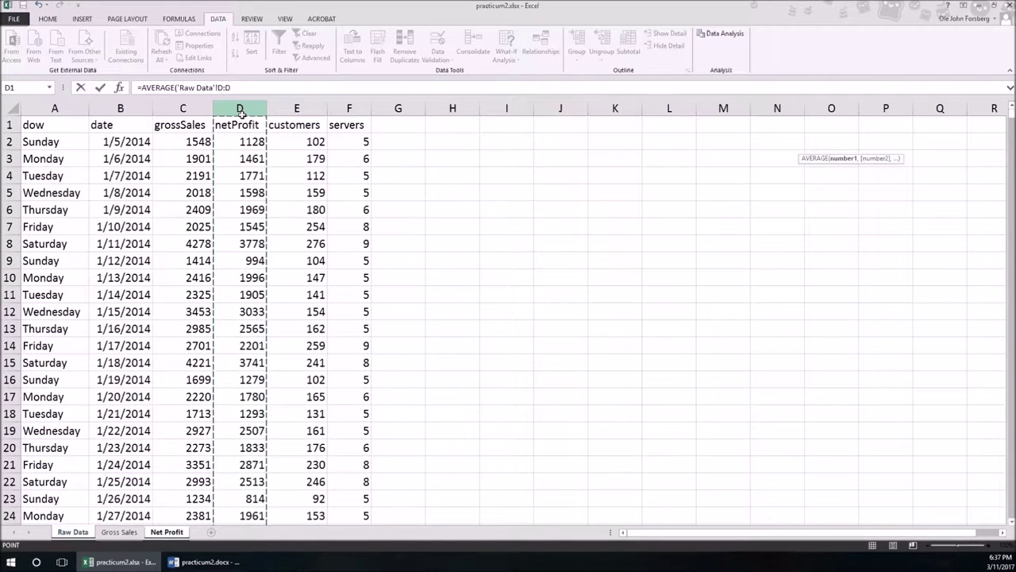
key(Return)
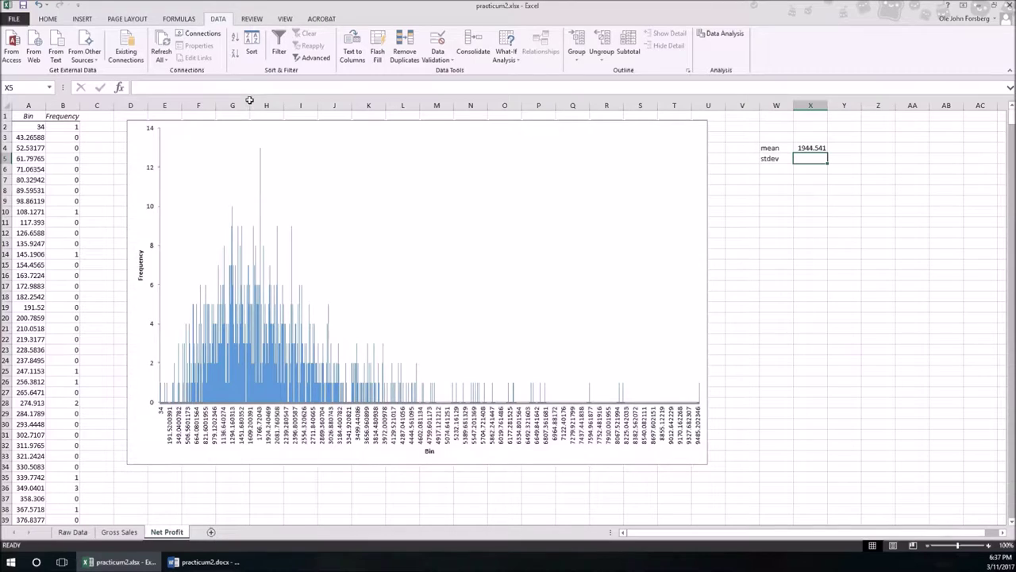
Calculate the sample standard deviation of net profit in X5 with =STDEV.S('Raw Data'!D:D).
text(=)
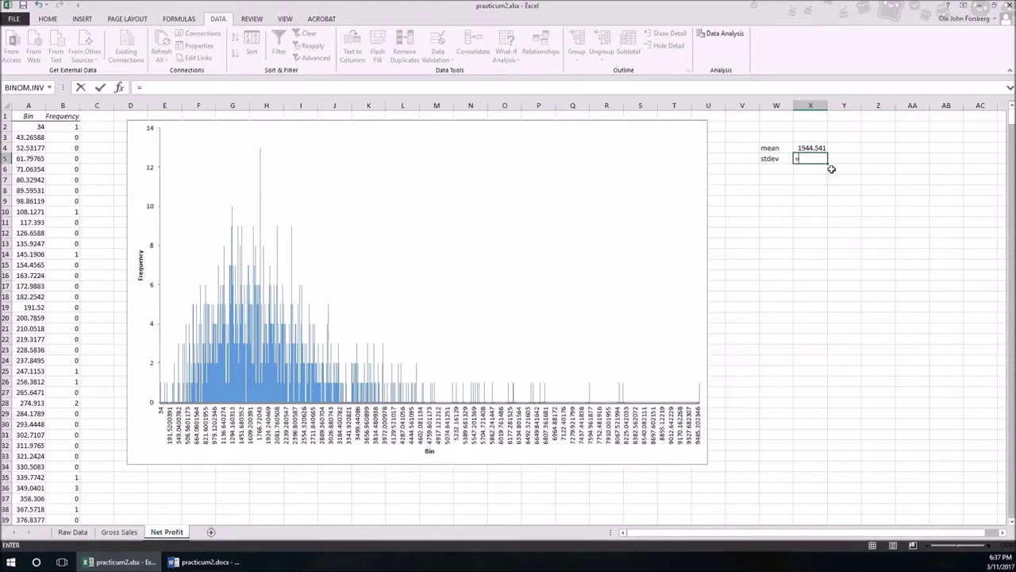
text(STDEV.S)
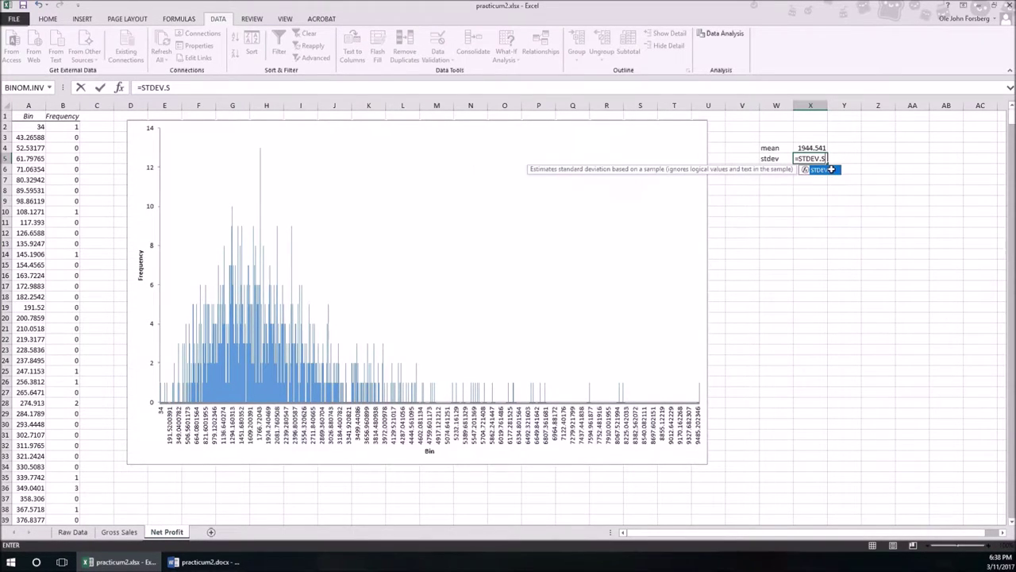
text(()
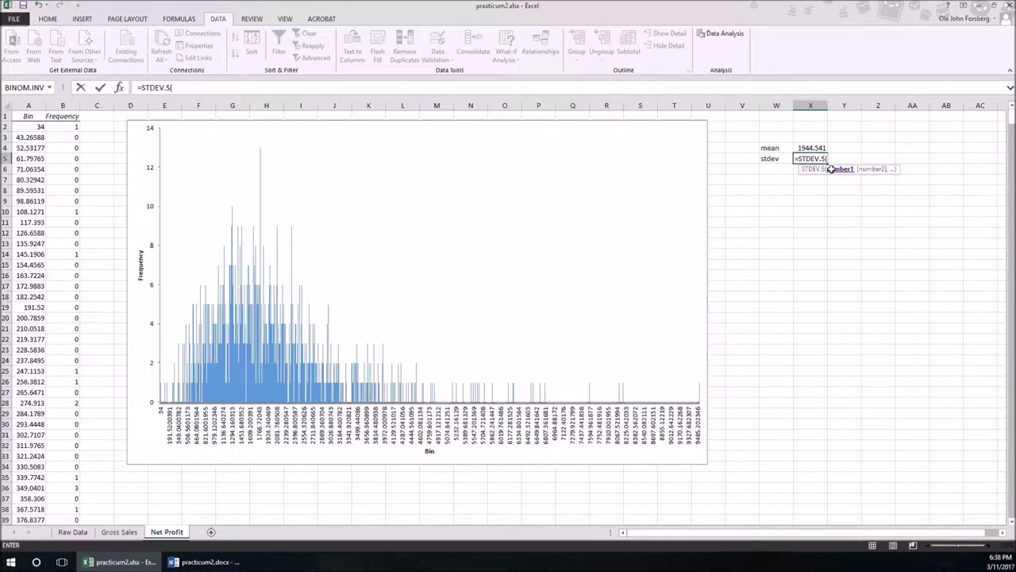
click(73, 531)
click(244, 108)
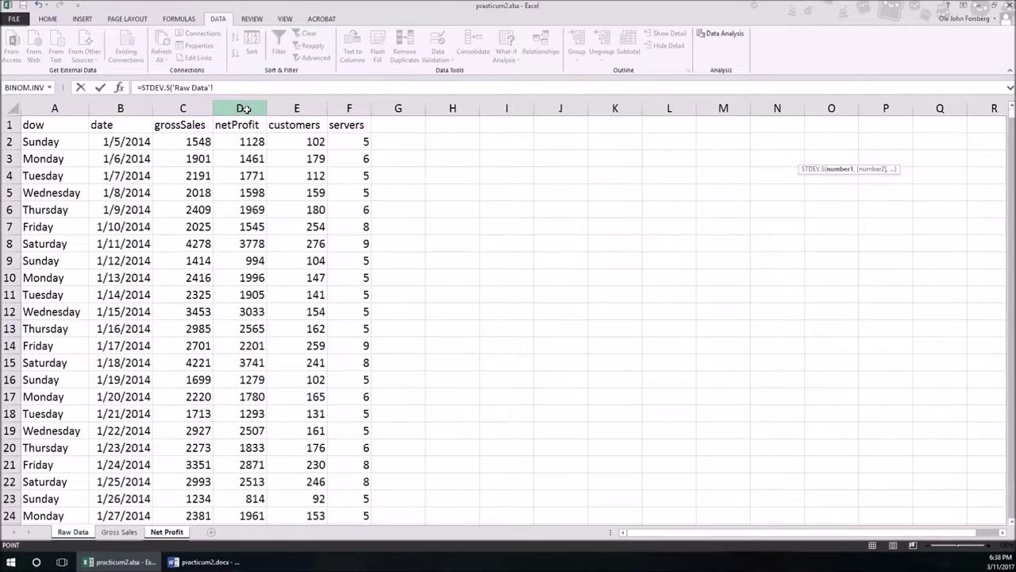
key(Return)
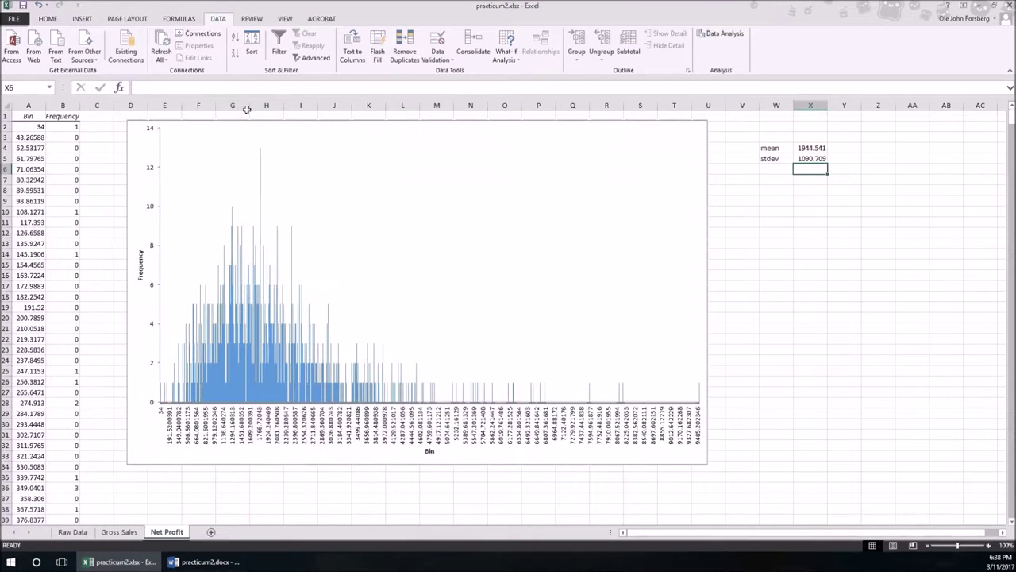
Reduce the net profit mean and standard deviation in X4:X5 to zero displayed decimal places.
drag(820, 147, 811, 158)
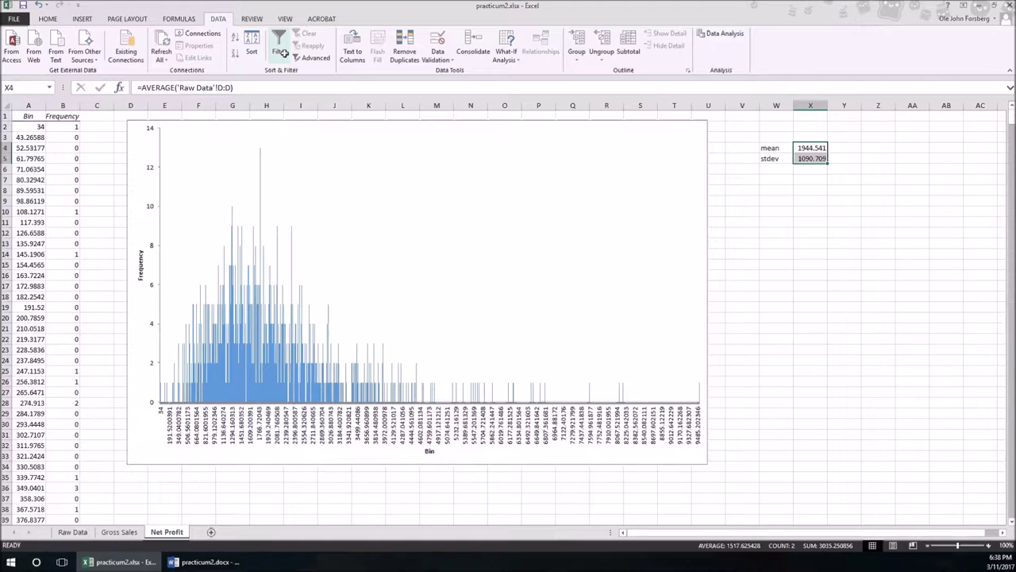
click(48, 19)
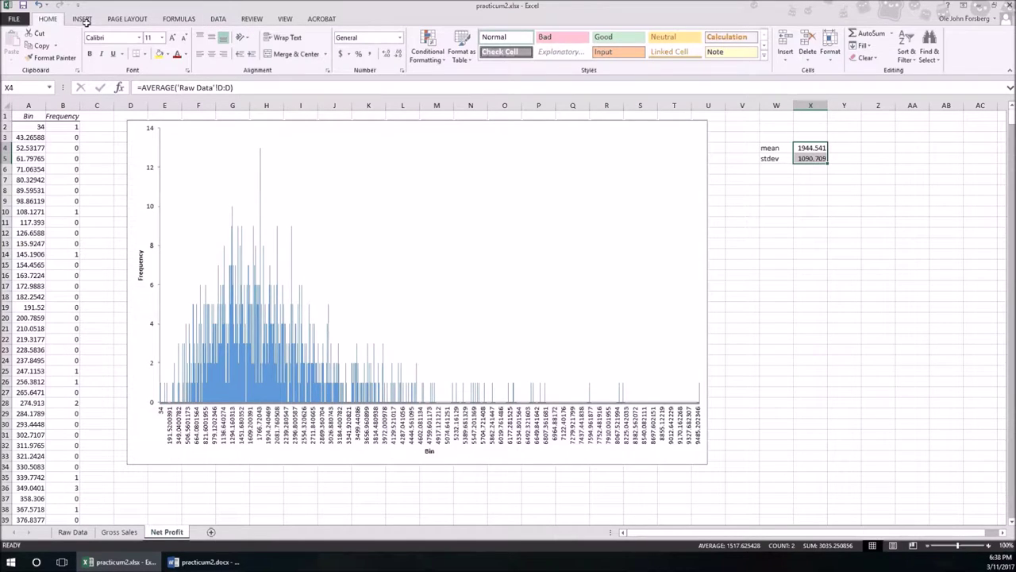
click(398, 53)
click(398, 53)
click(398, 53)
click(775, 179)
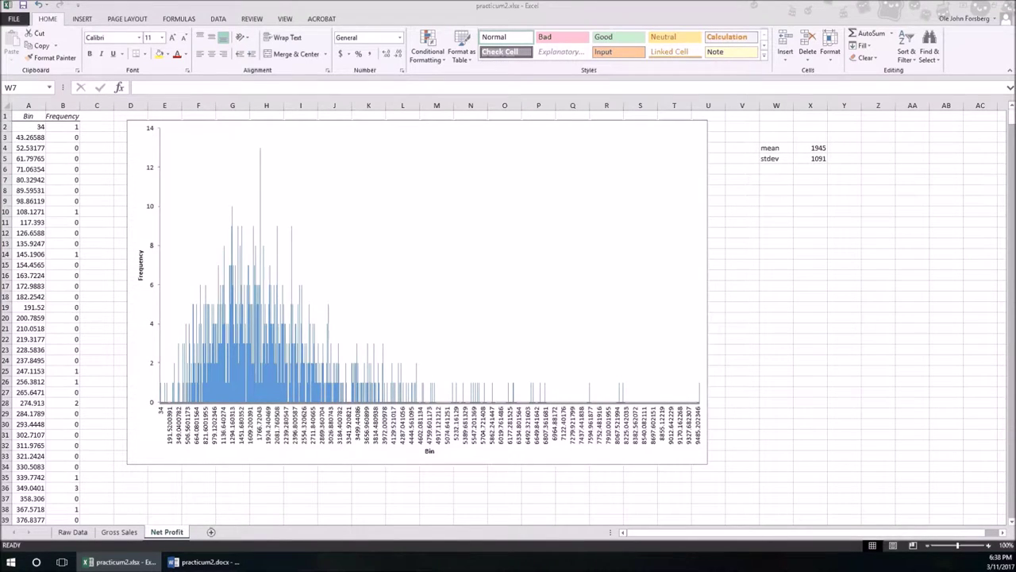
Select the whole customers column E in the Raw Data sheet.
click(72, 532)
click(296, 108)
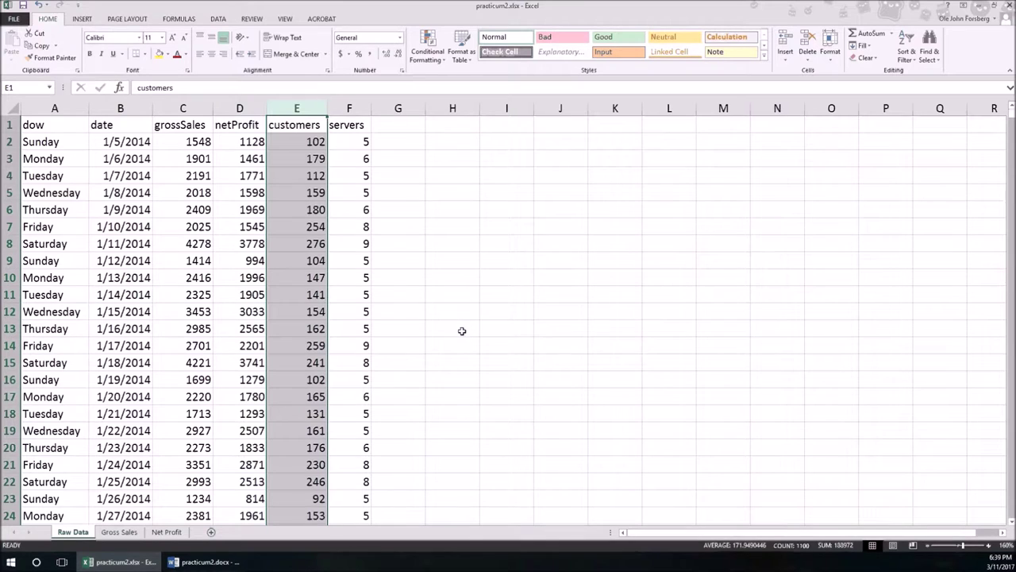
click(216, 17)
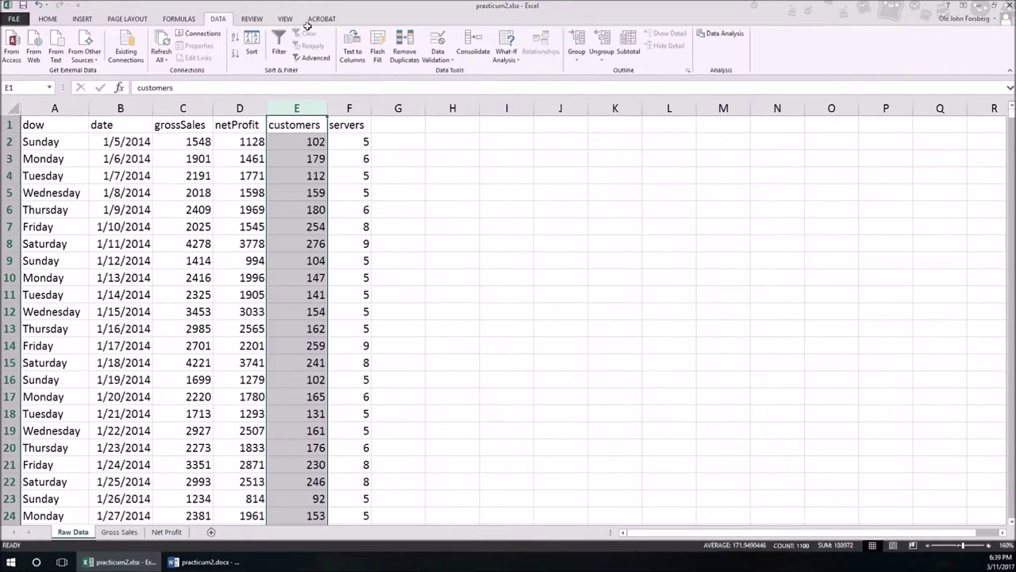
click(711, 34)
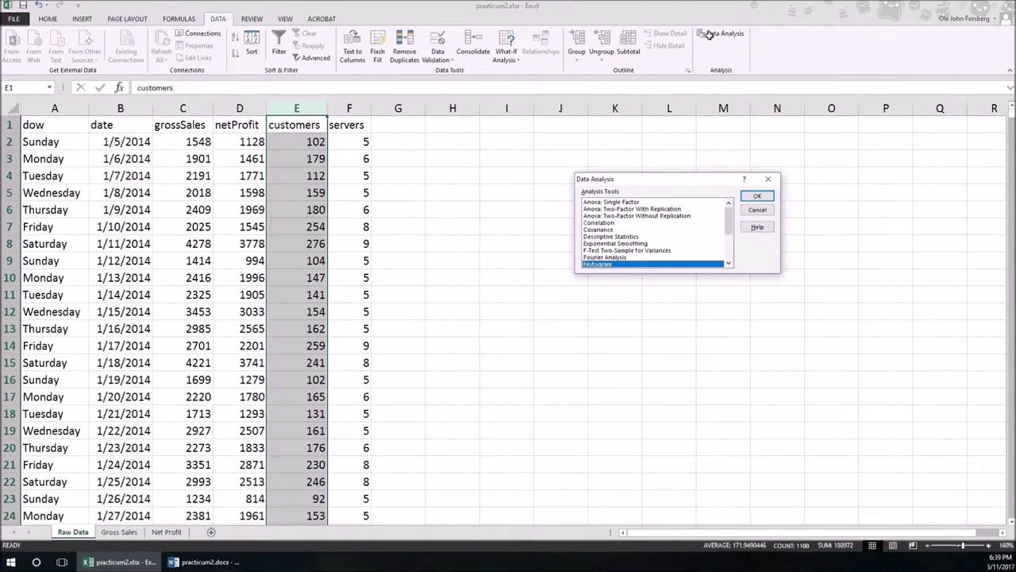
click(756, 197)
click(754, 171)
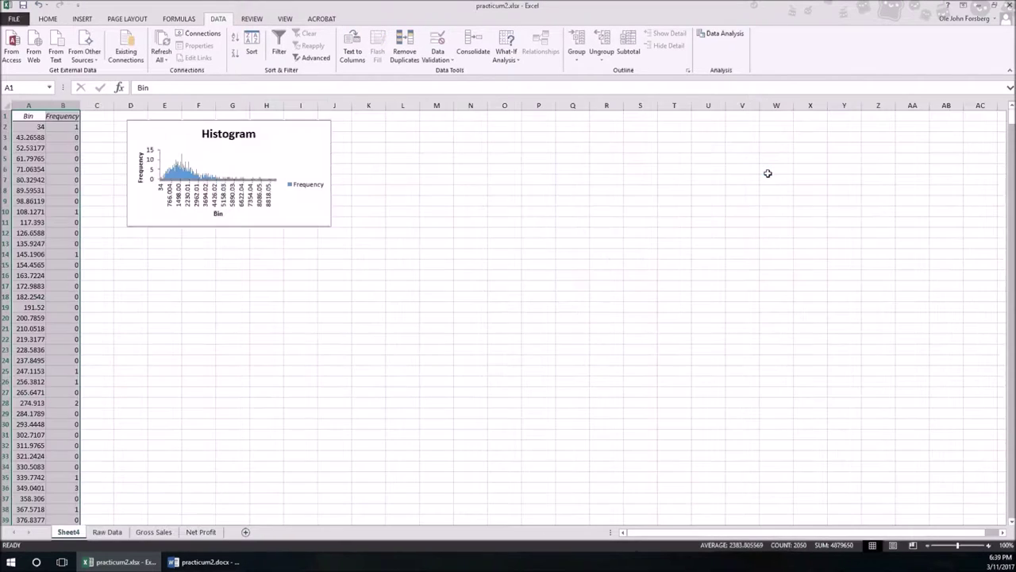
right_click(69, 530)
click(115, 419)
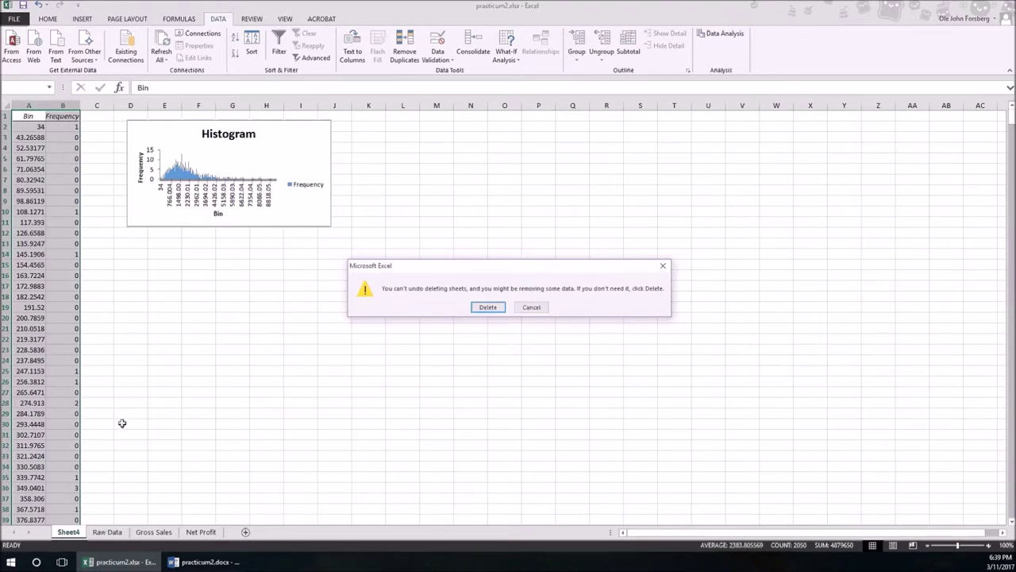
click(482, 308)
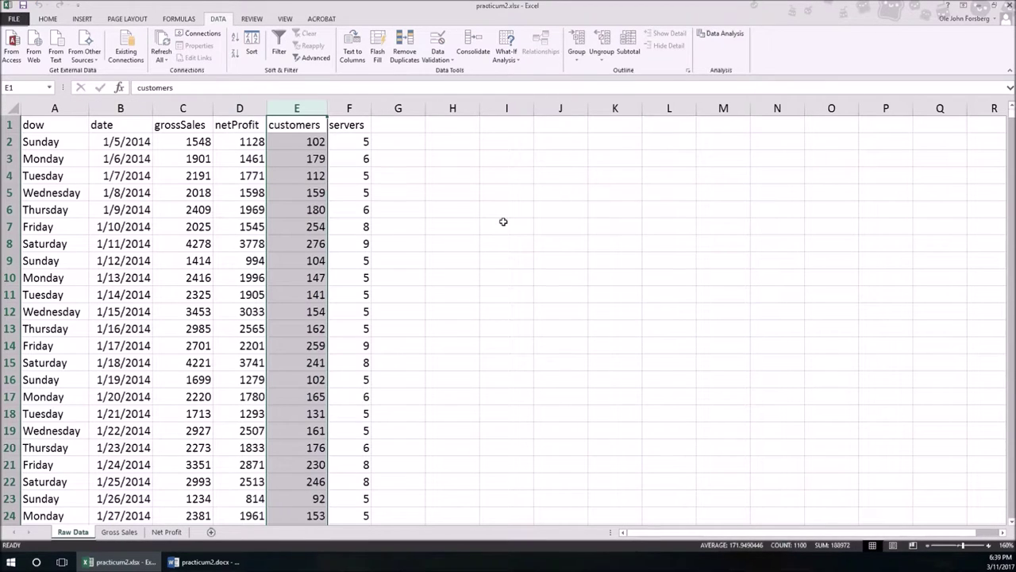
Generate a Histogram with chart output on a new worksheet from the customers column, using input range $E:$E with labels.
click(720, 34)
click(755, 192)
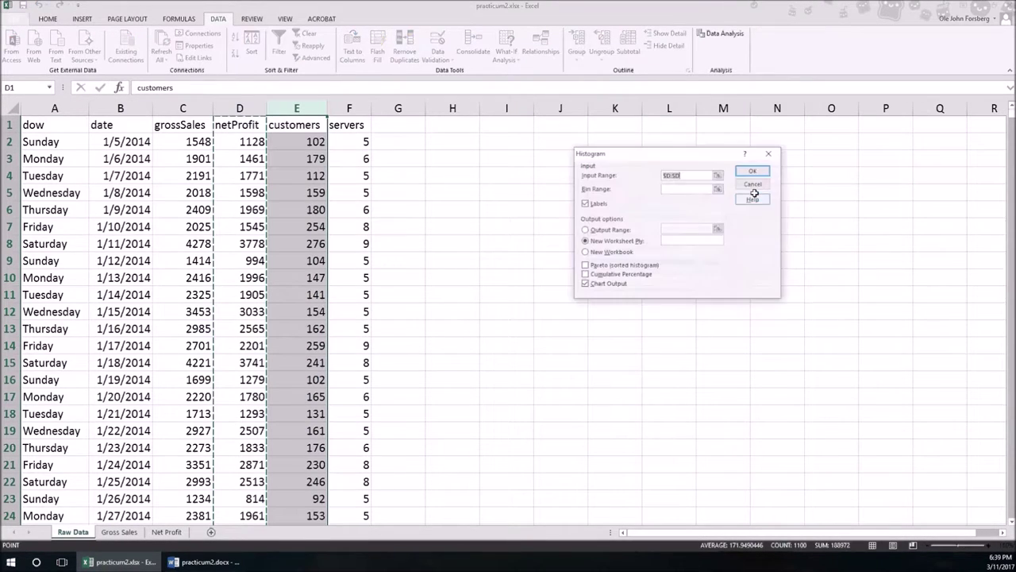
click(713, 175)
click(718, 172)
click(296, 108)
click(777, 166)
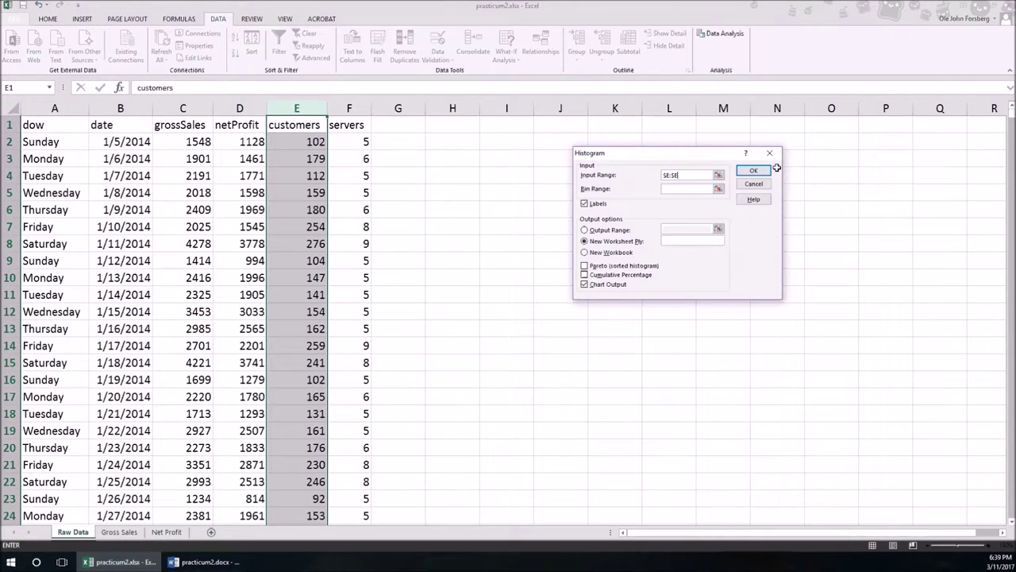
click(766, 173)
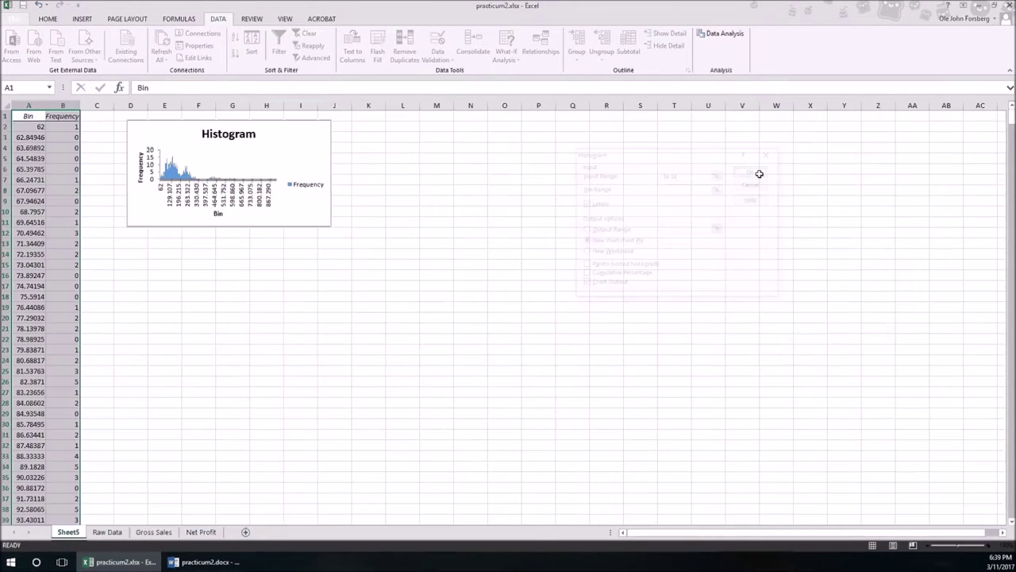
Remove the legend and title from the customers histogram and enlarge the chart to about column P and row 27.
click(311, 188)
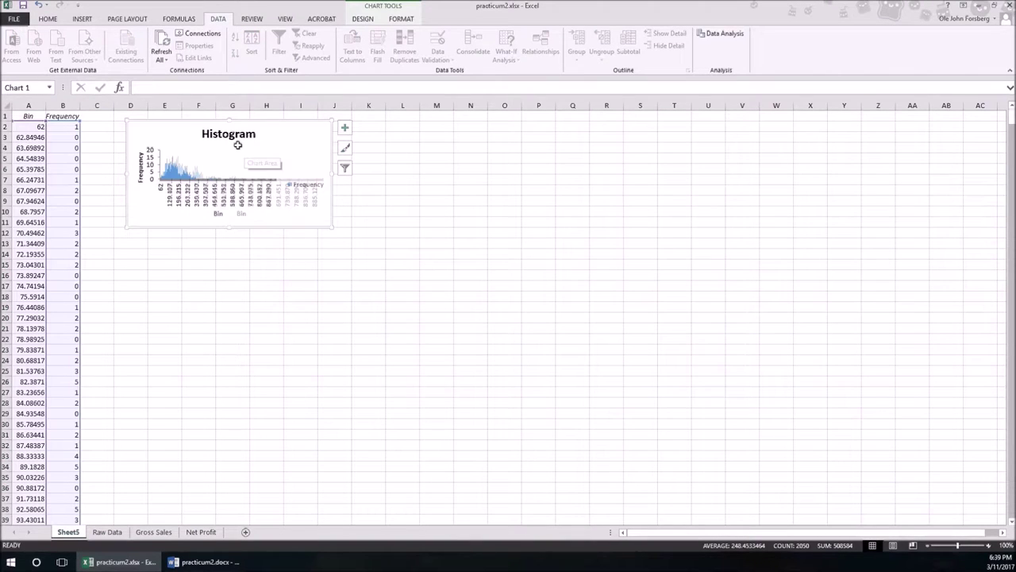
key(Delete)
drag(334, 226, 570, 402)
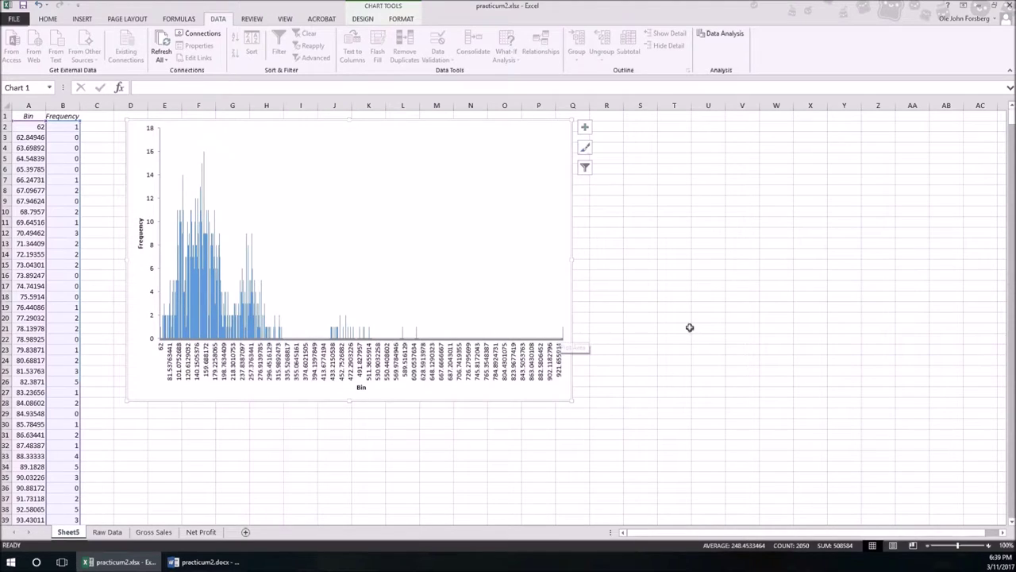
Label T5 as lambda and calculate the average number of customers in U5 with =AVERAGE('Raw Data'!E:E).
click(682, 158)
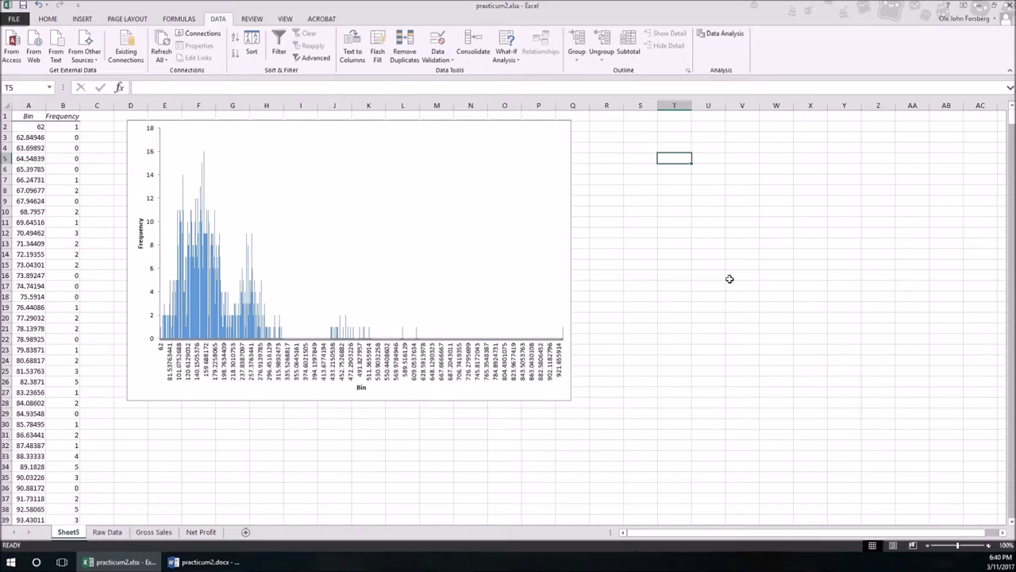
text(lambda)
key(Tab)
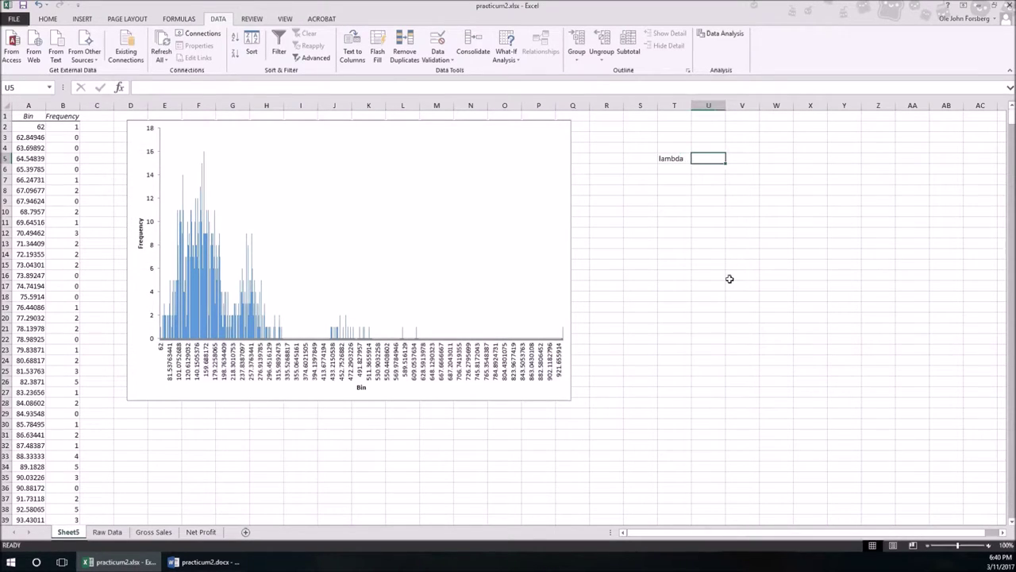
text(=AVERAGE()
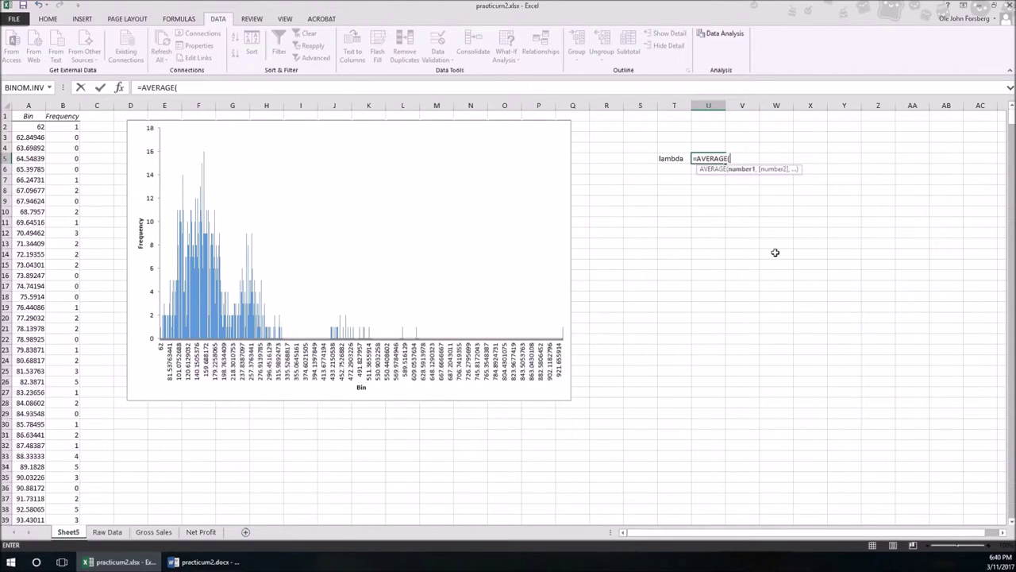
click(98, 531)
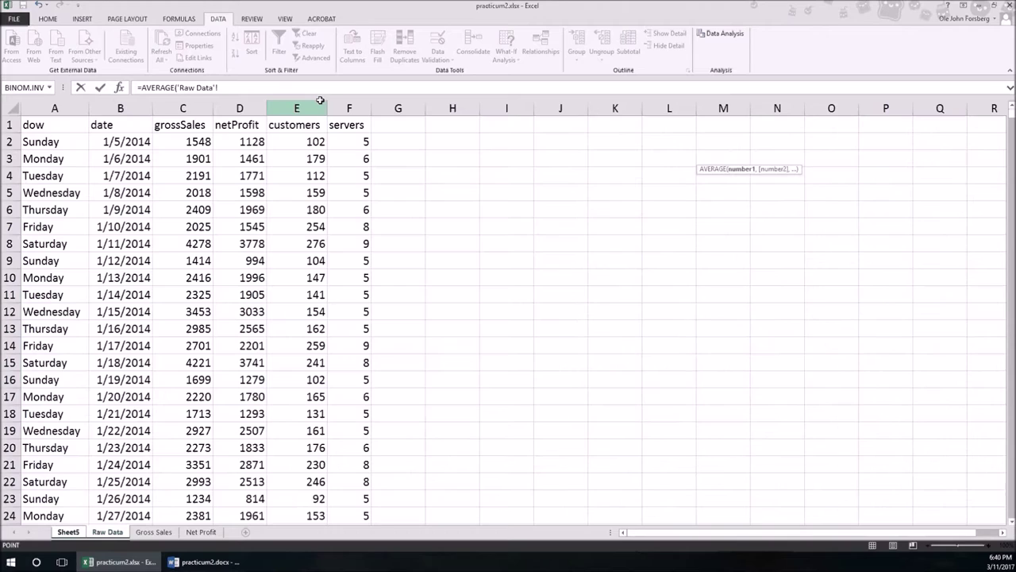
click(308, 105)
key(Return)
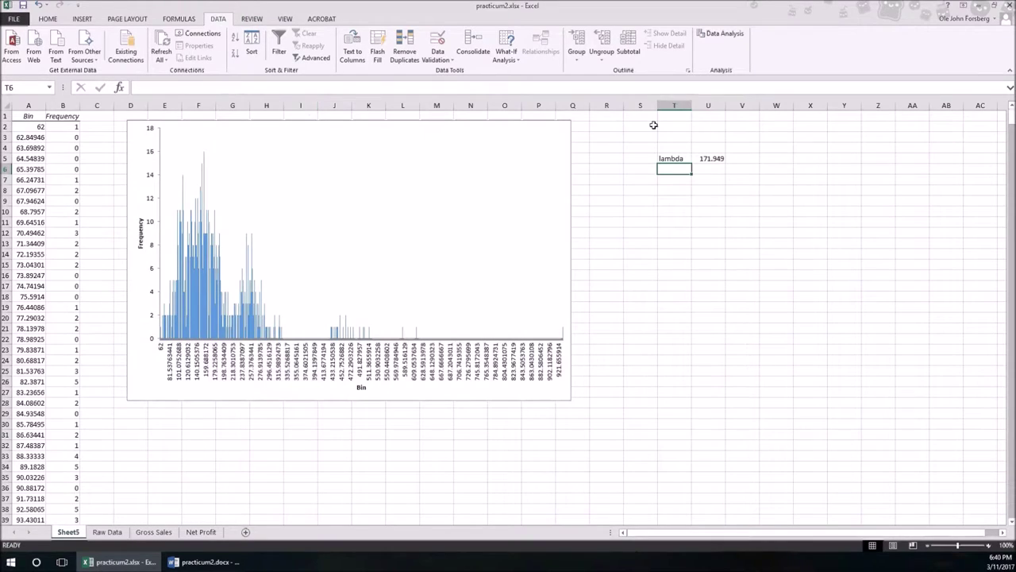
Reduce the lambda value in U5 to zero displayed decimal places.
click(704, 160)
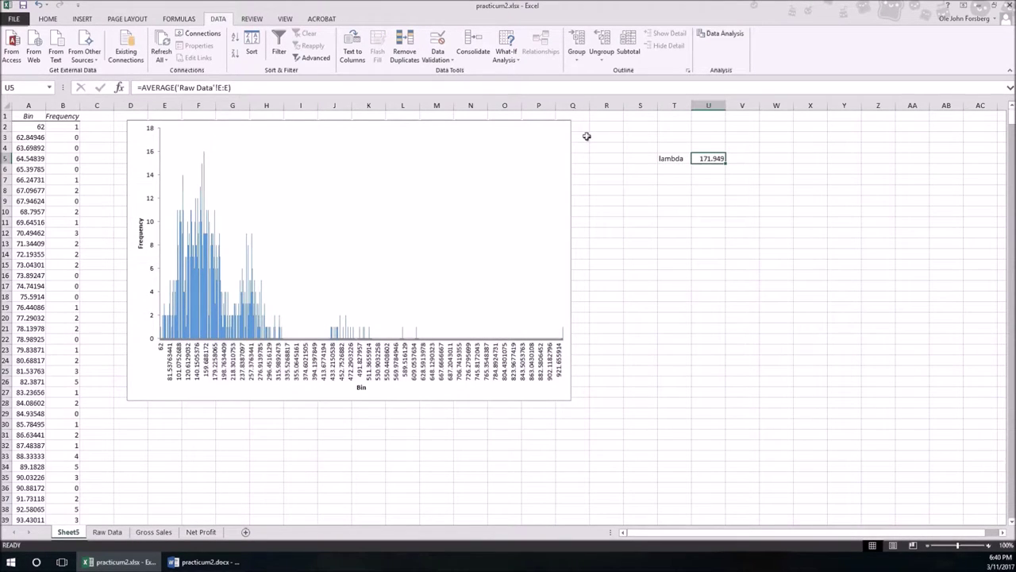
click(48, 19)
click(399, 54)
click(400, 54)
click(399, 54)
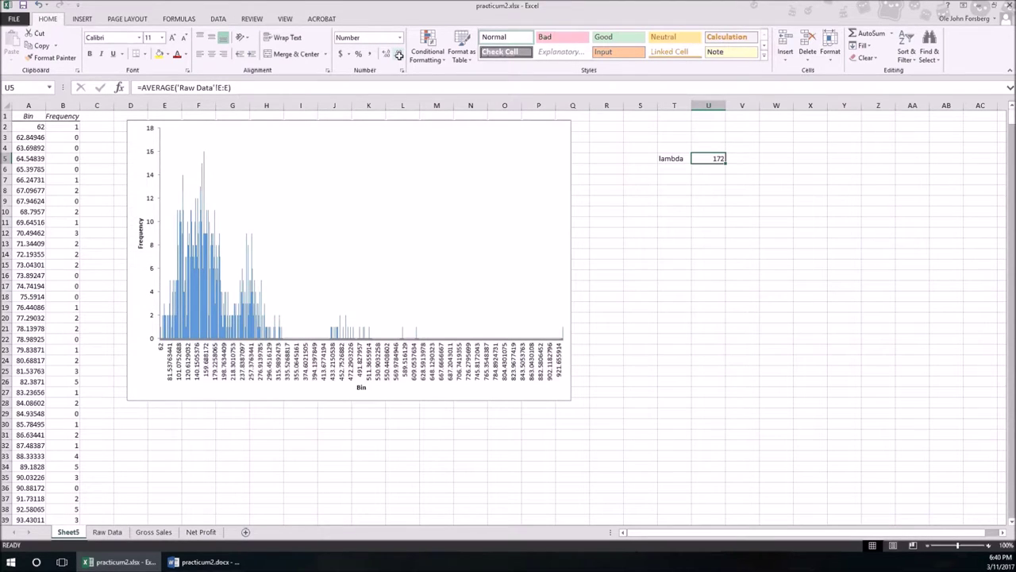
Rename the customers histogram sheet as Customers Served and move it after the Net Profit sheet.
double_click(68, 531)
text(Customers Served)
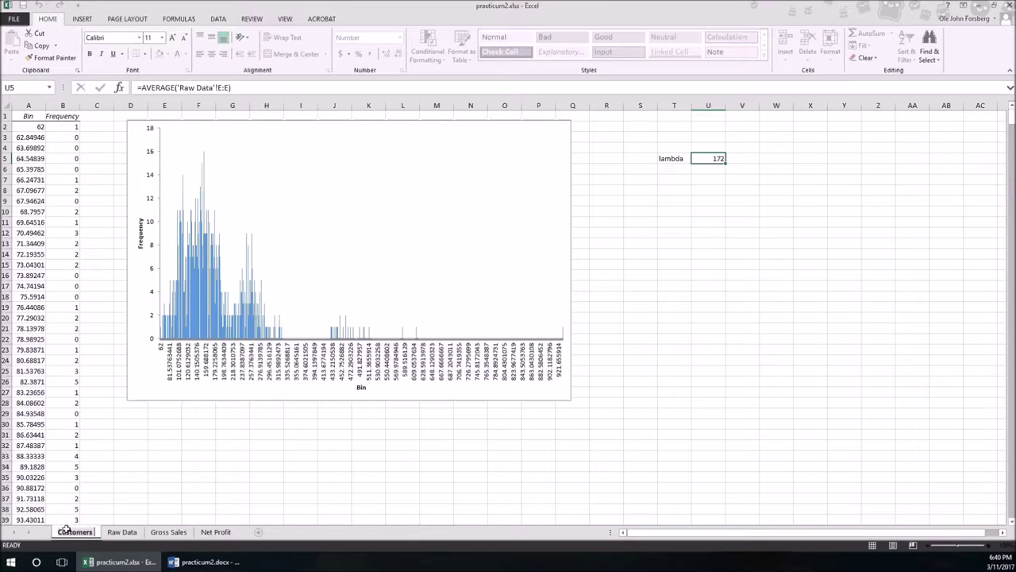
key(Return)
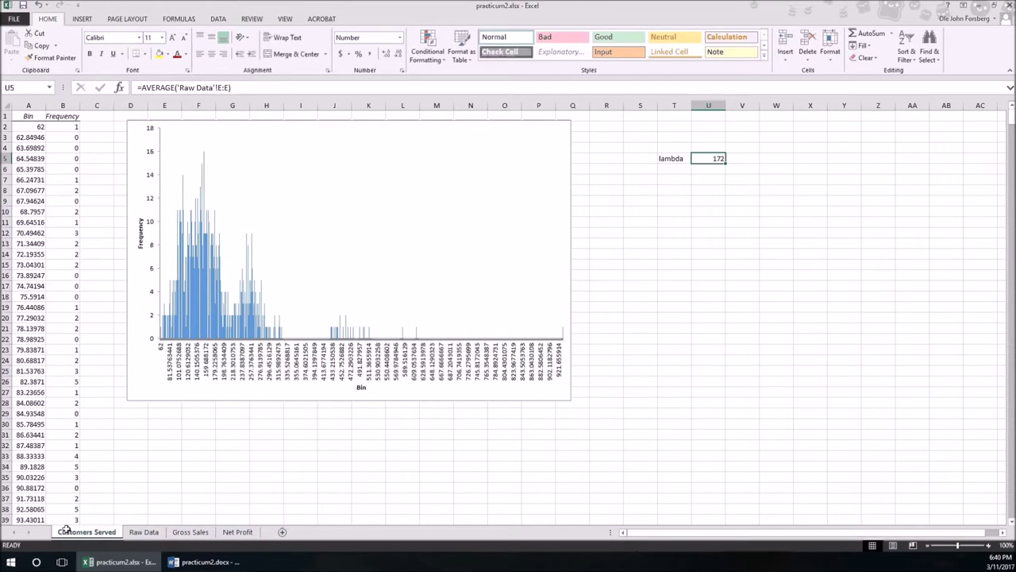
drag(67, 529, 252, 541)
click(740, 192)
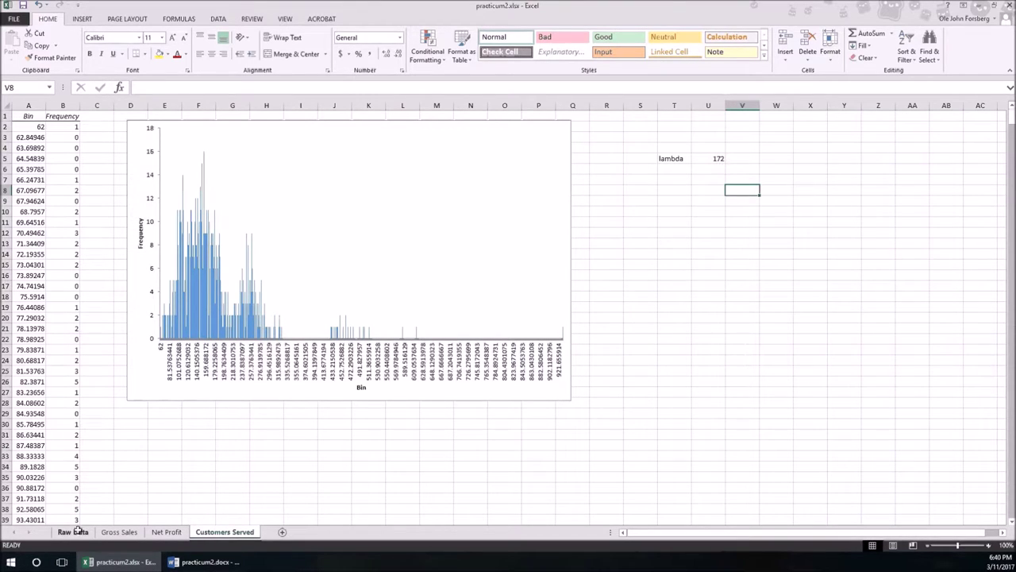
Review the Raw Data sheet and view the Gross Sales histogram at 130% zoom.
click(118, 531)
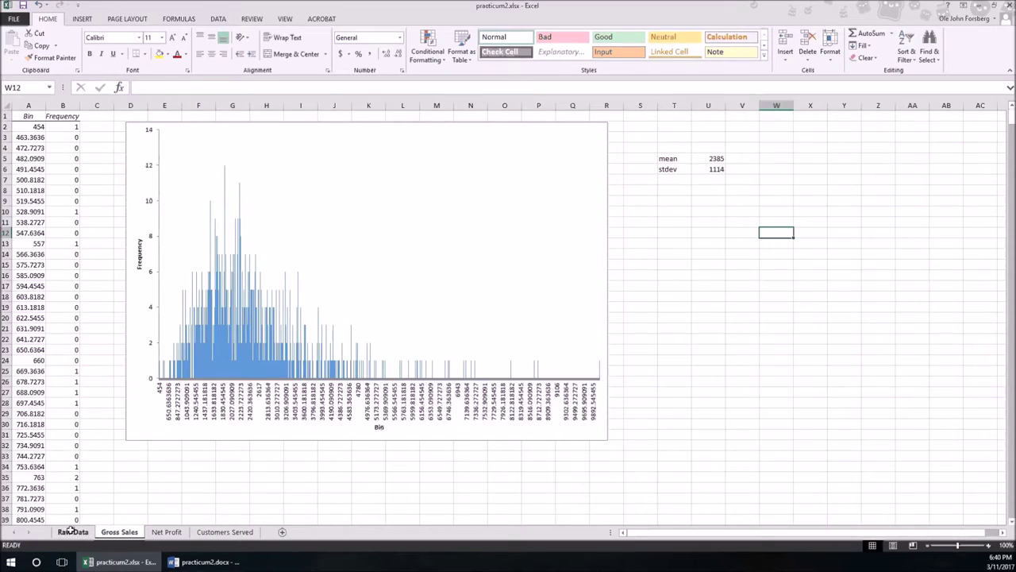
click(72, 532)
click(293, 282)
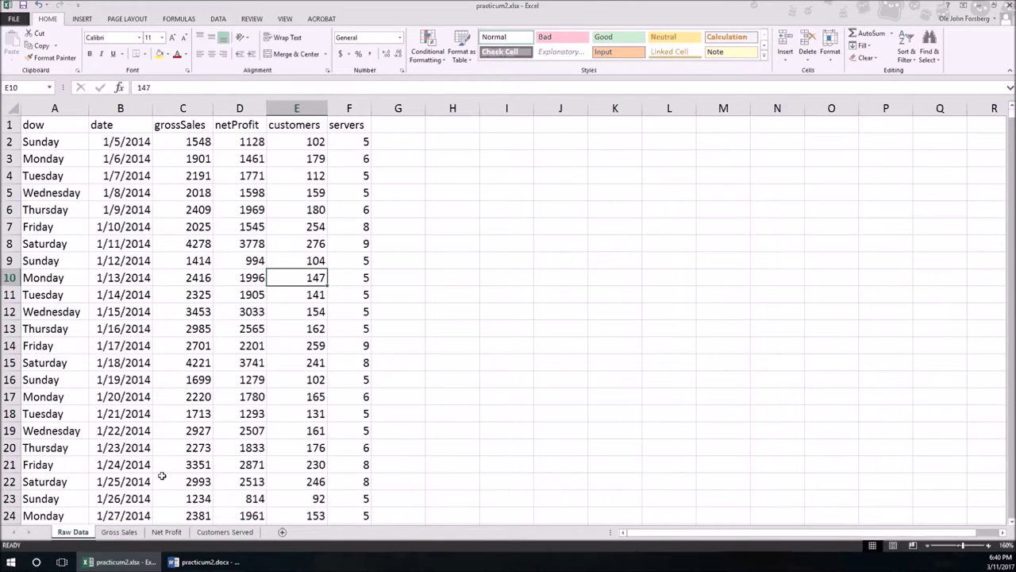
click(119, 531)
click(989, 545)
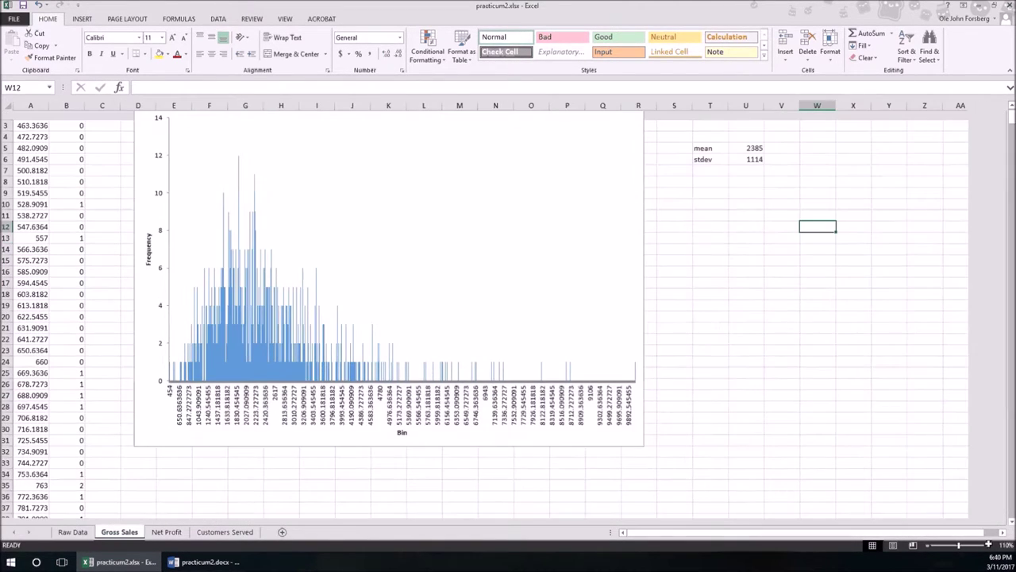
click(989, 545)
click(989, 544)
scroll(253, 380, up, 2)
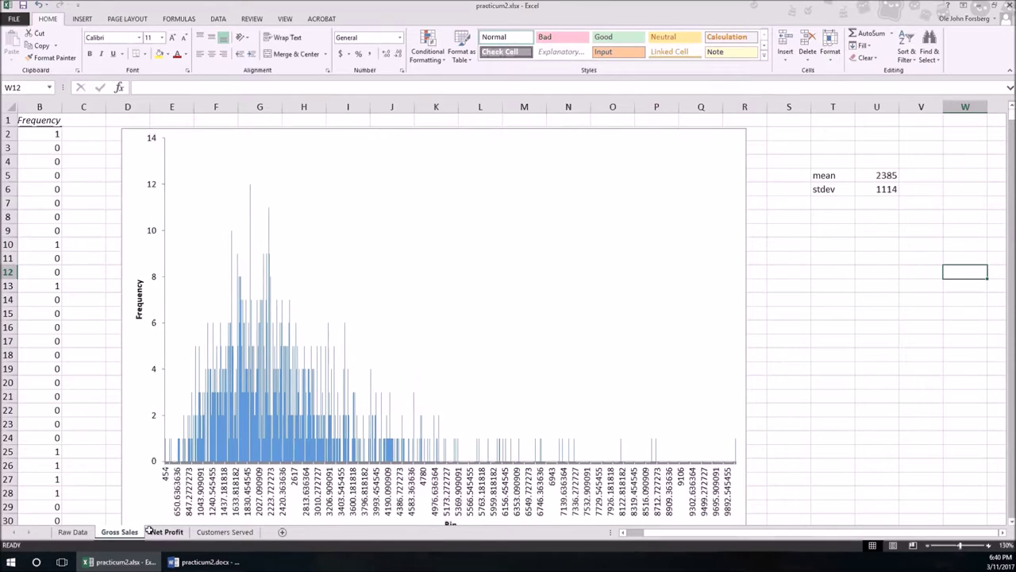
Examine the grossSales values from C2 downward in the Raw Data sheet.
click(71, 532)
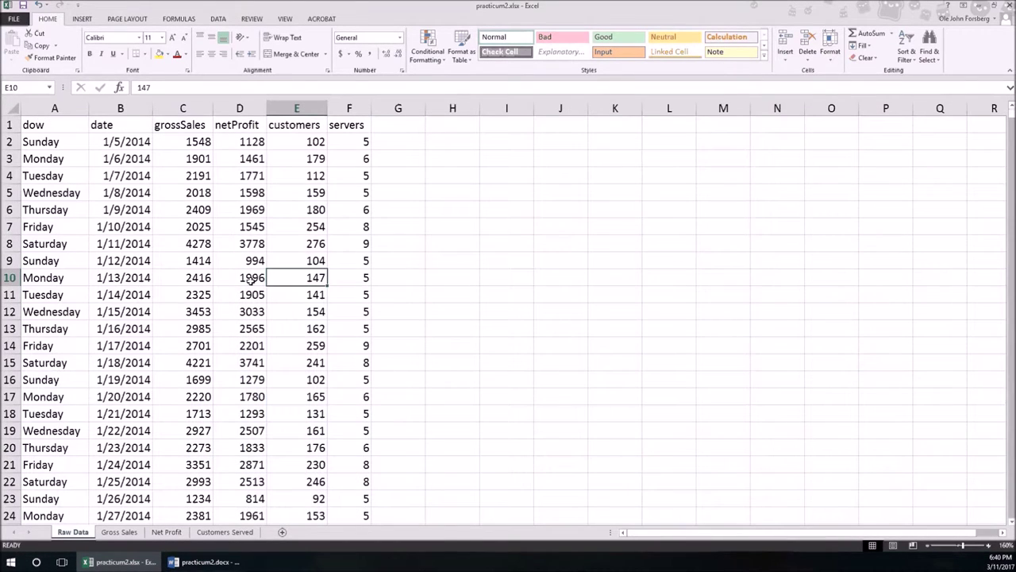
click(197, 144)
drag(197, 143, 170, 357)
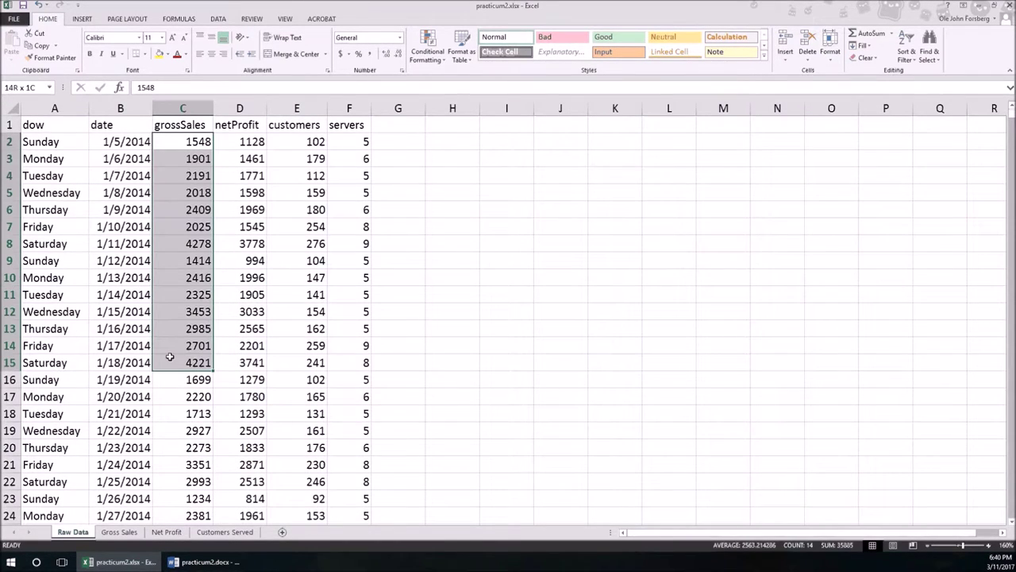
click(196, 141)
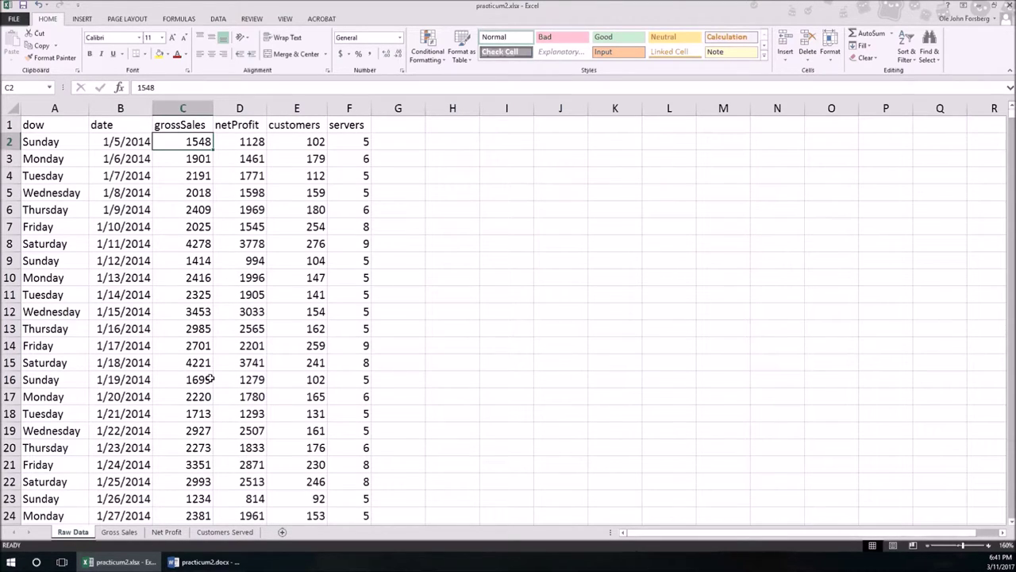
Examine the Gross Sales histogram together with its mean and standard deviation.
click(131, 533)
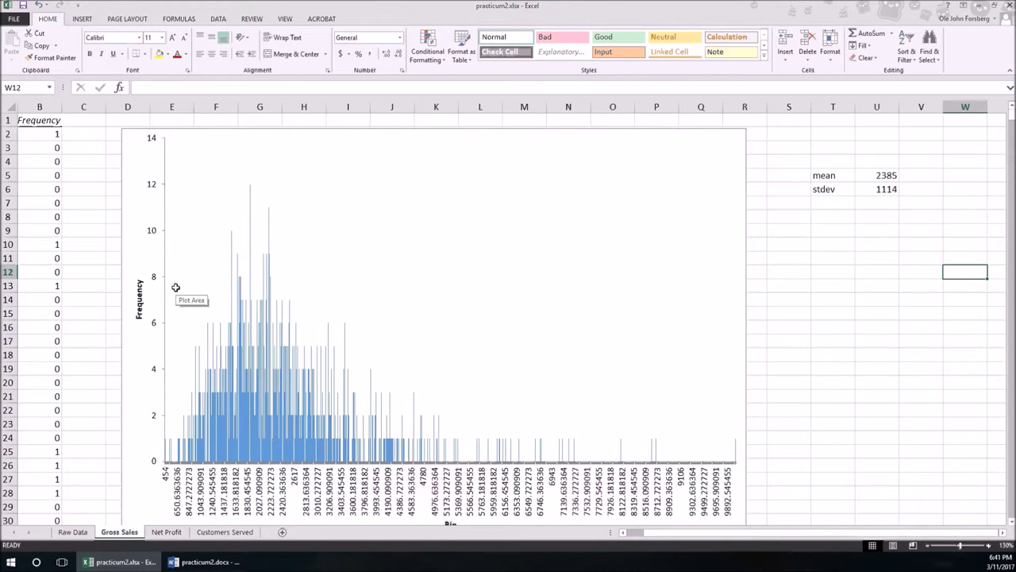
click(576, 317)
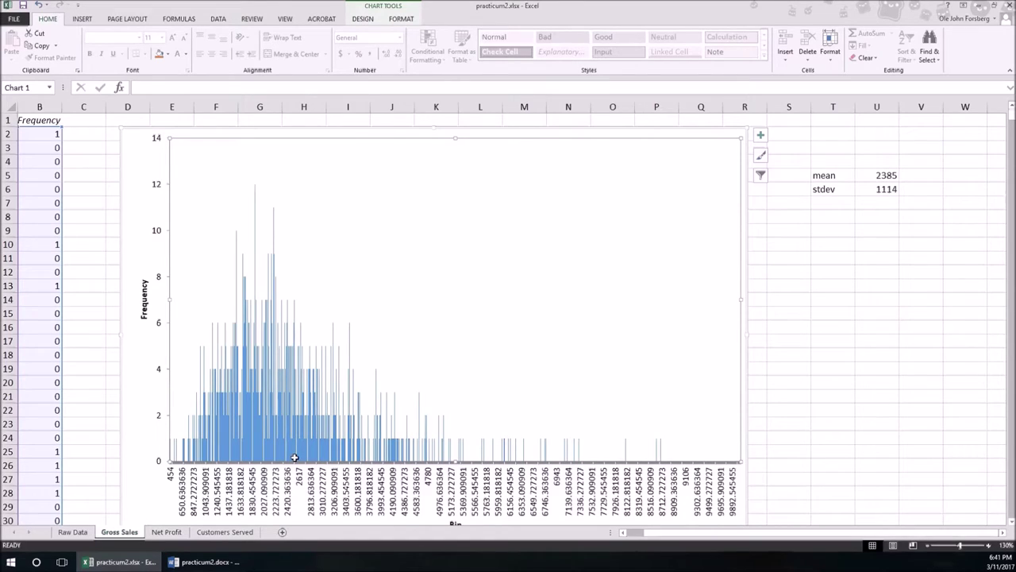
click(880, 202)
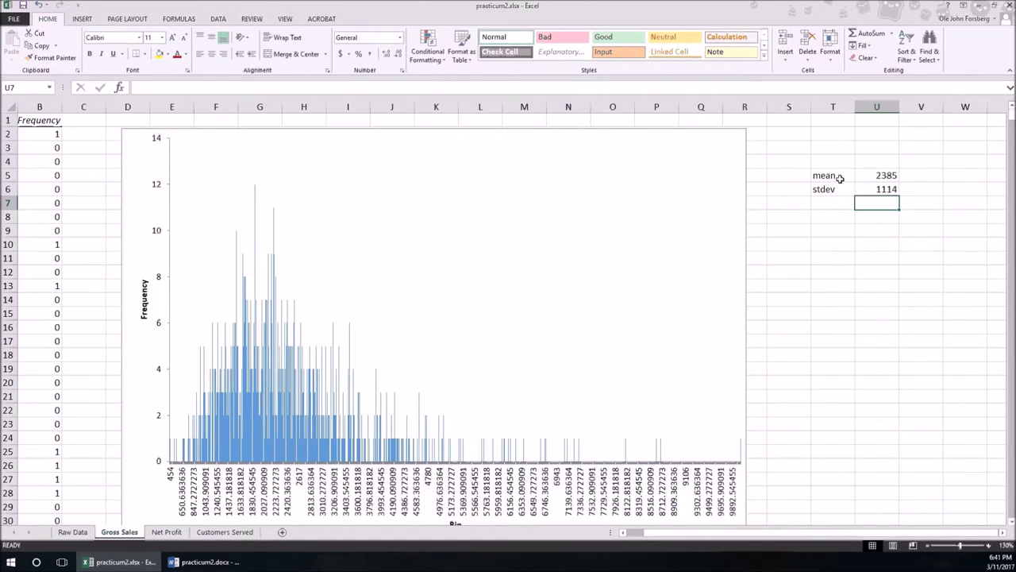
Examine the Net Profit histogram at 120% zoom and check its mean and standard deviation.
click(164, 531)
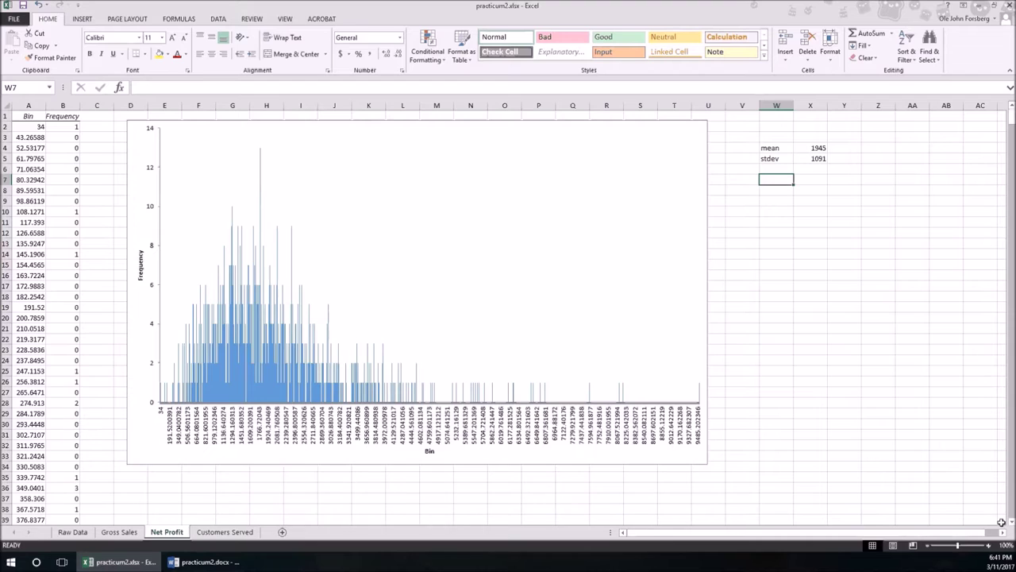
click(987, 545)
click(987, 545)
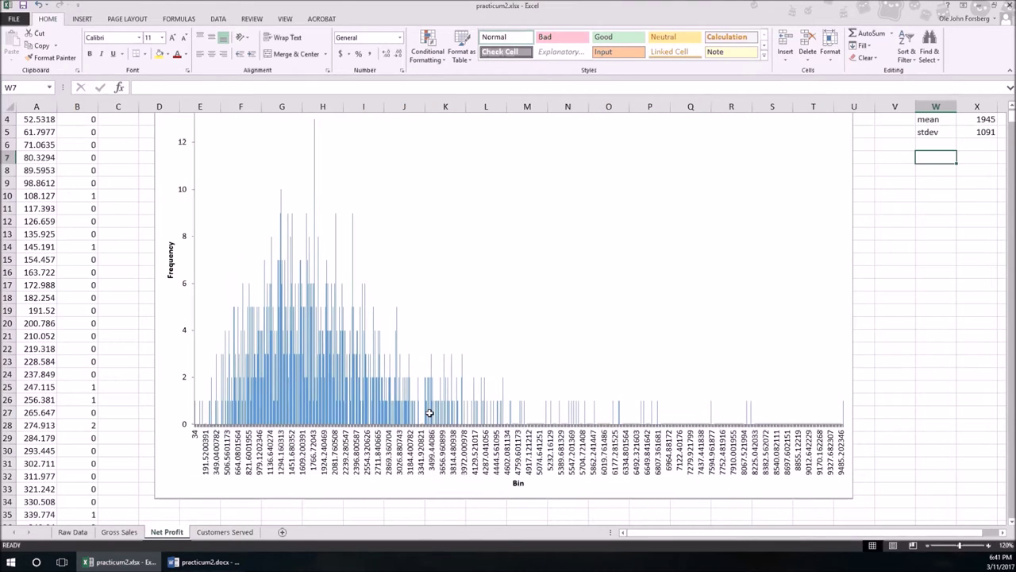
scroll(373, 370, up, 1)
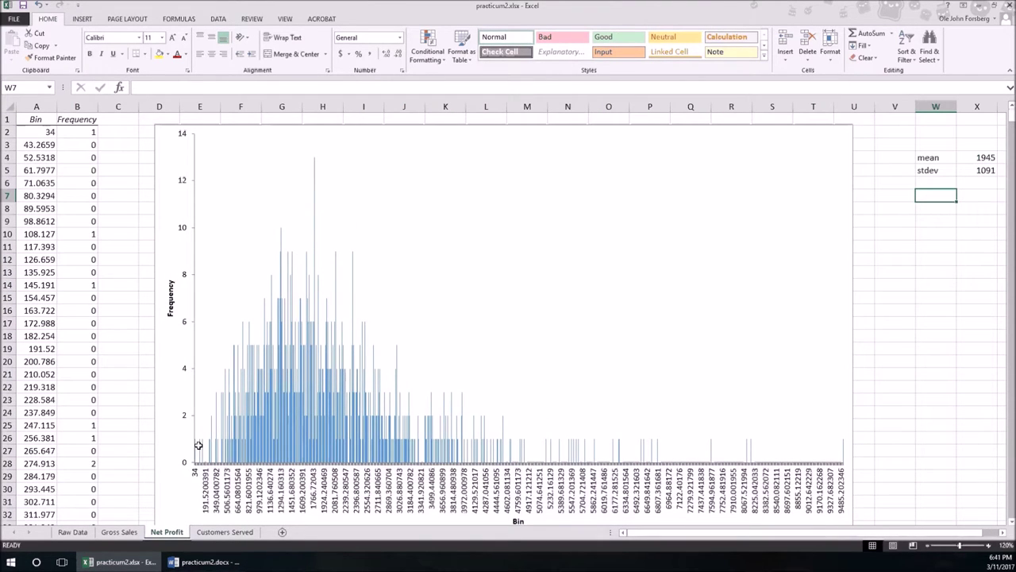
mouse_move(198, 442)
click(976, 158)
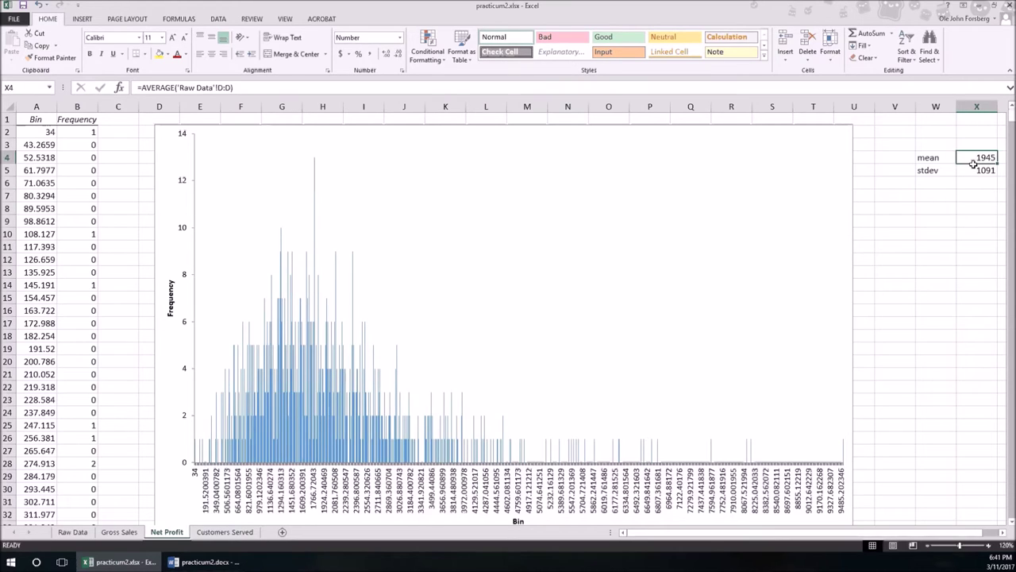
click(960, 269)
Examine the Customers Served histogram and its lambda value at 120% zoom.
click(225, 532)
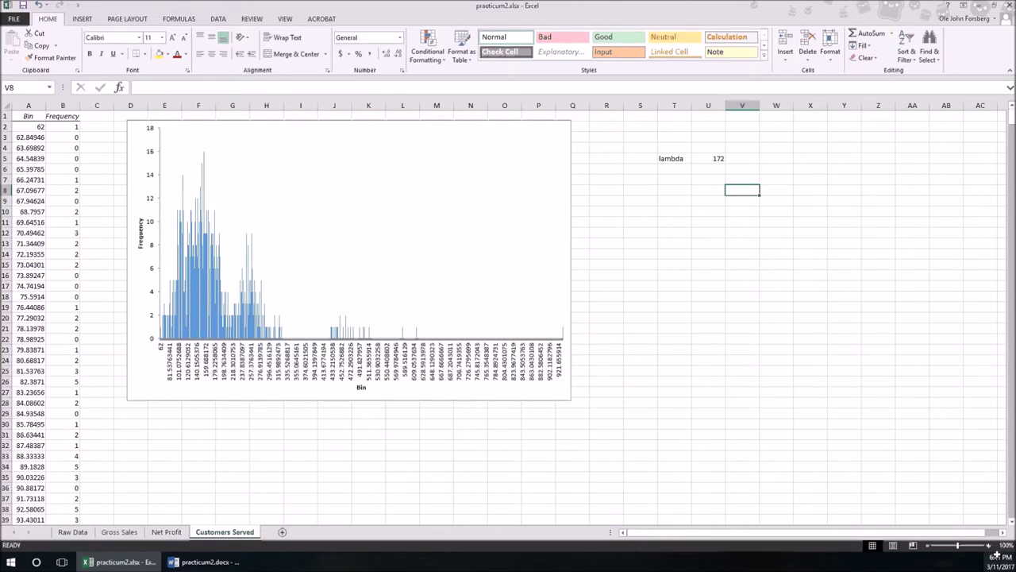
click(989, 544)
click(989, 544)
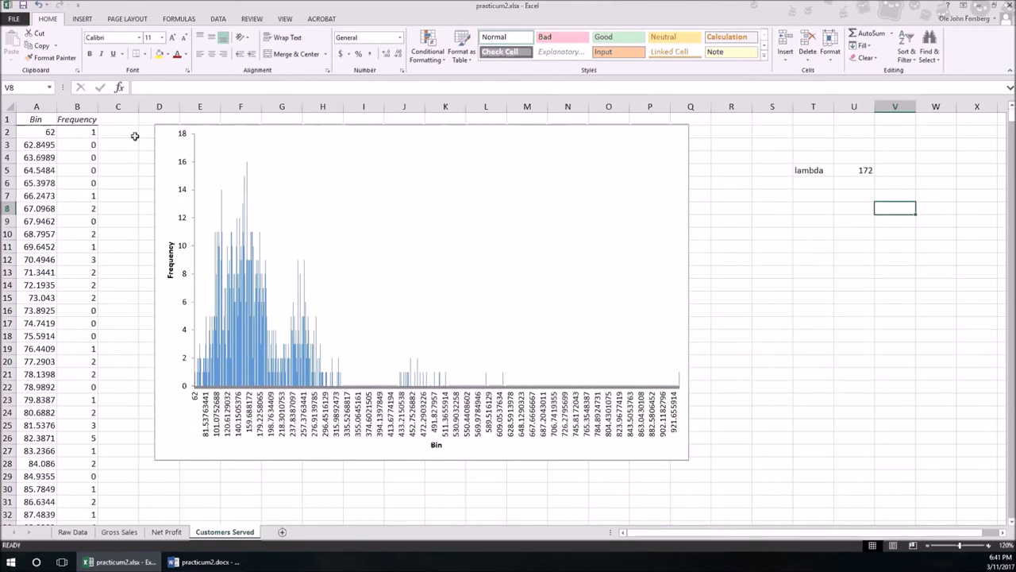